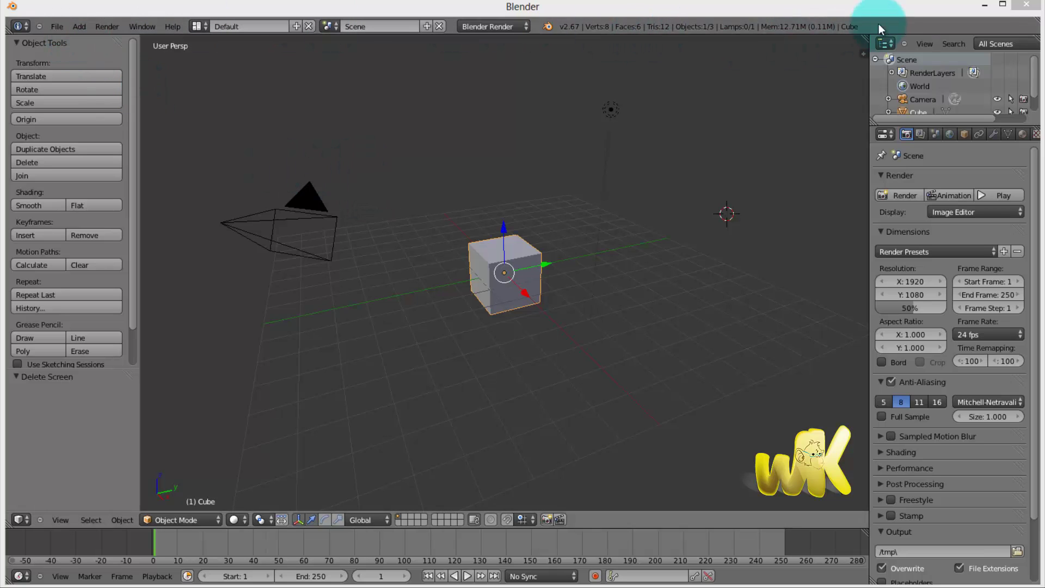
Examine the Info area by viewing its available editor types and temporarily enlarging it to show the operation log.
click(906, 27)
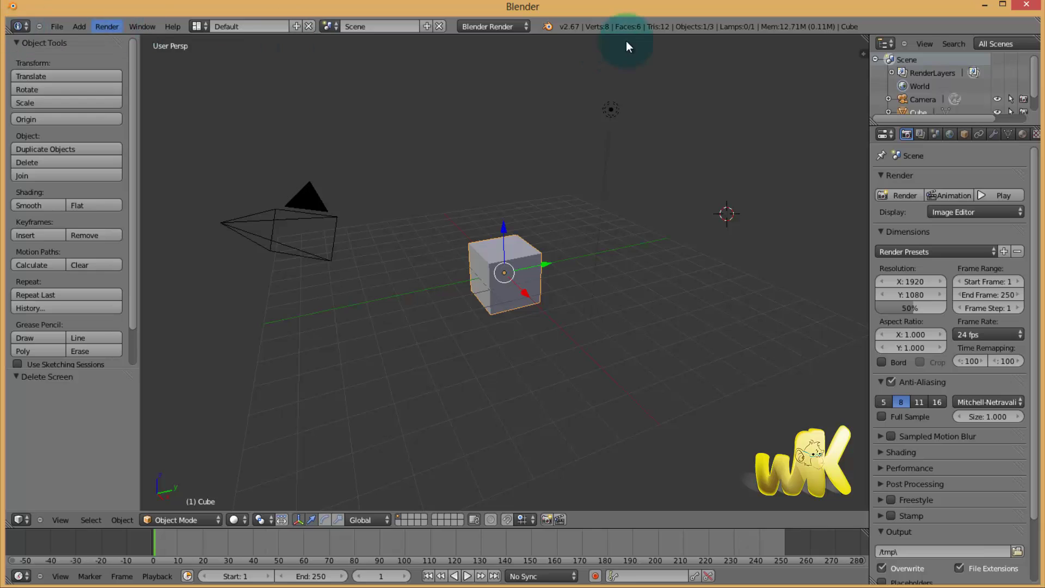
click(22, 26)
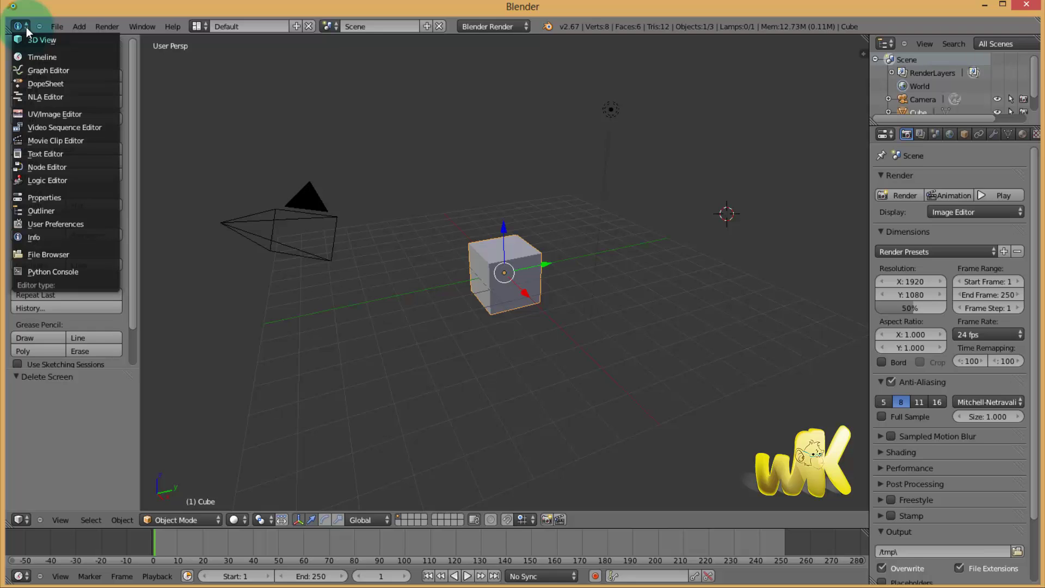
click(478, 16)
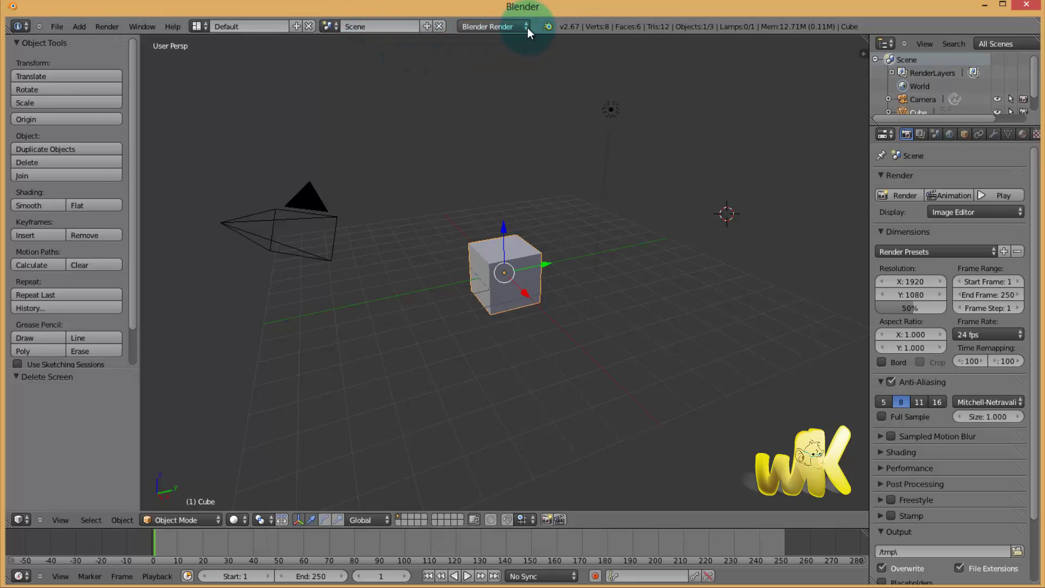
drag(524, 34, 509, 118)
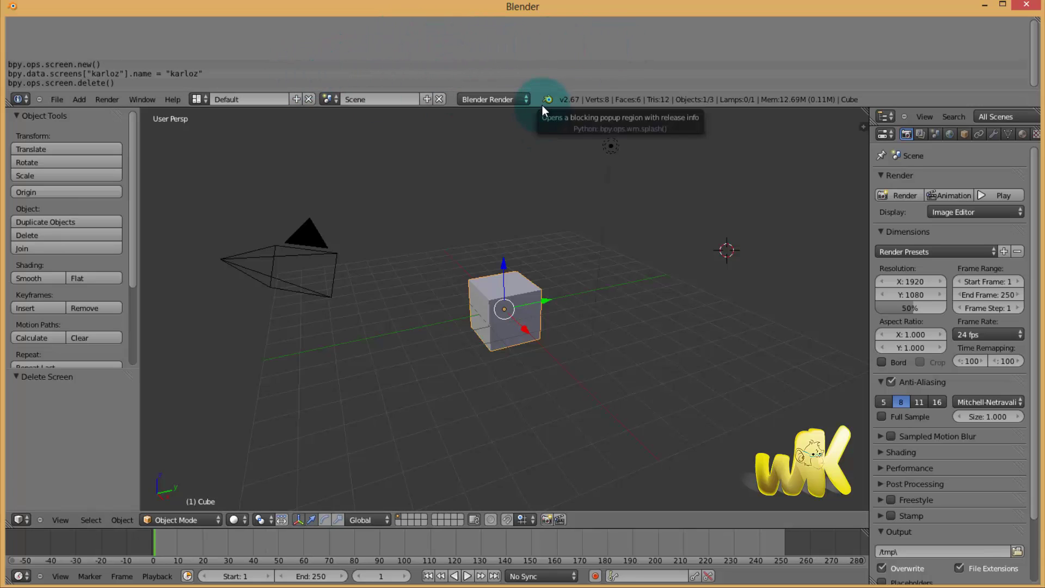
drag(542, 103, 545, 33)
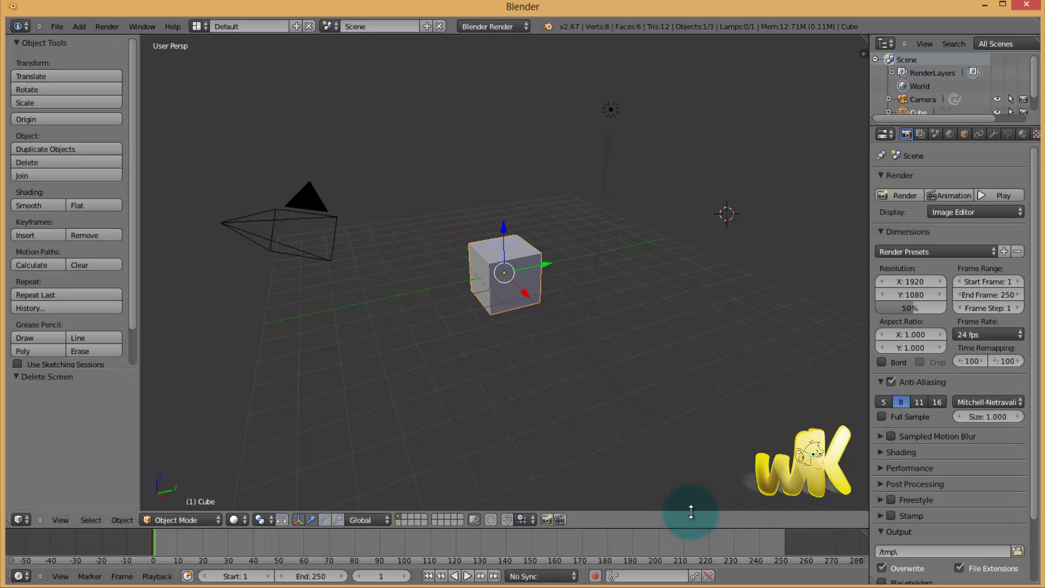
Resize the boundary between the 3D view and the timeline so the timeline is slightly taller, with the 3D view's header still shown.
drag(681, 529, 673, 555)
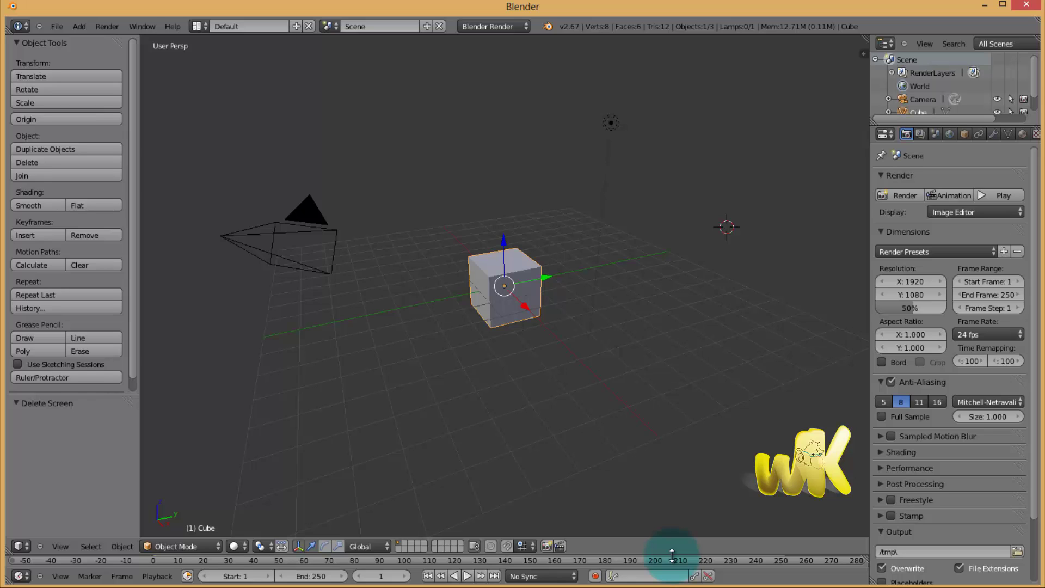
drag(672, 554, 678, 523)
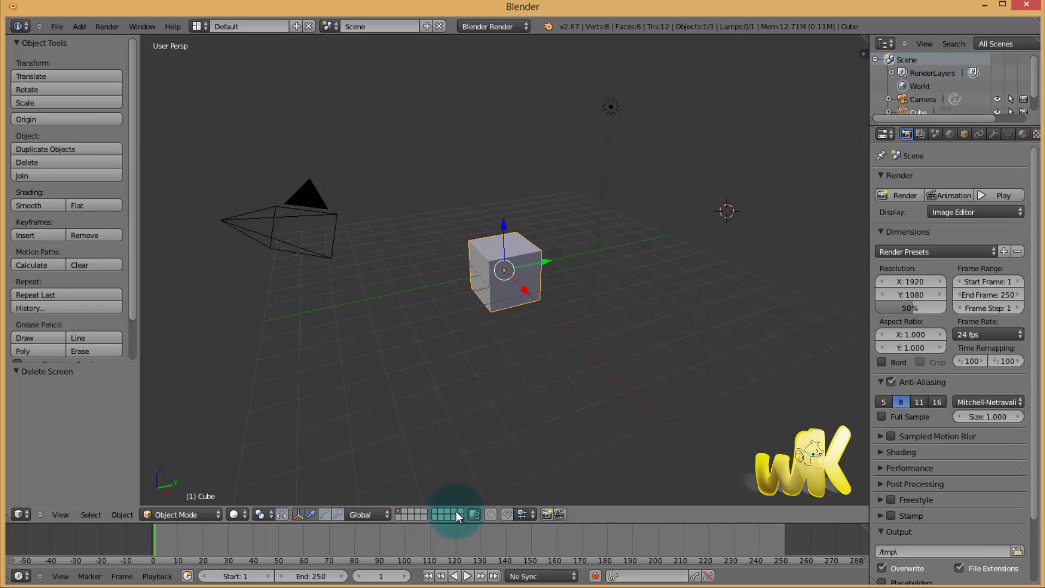
drag(621, 507, 621, 519)
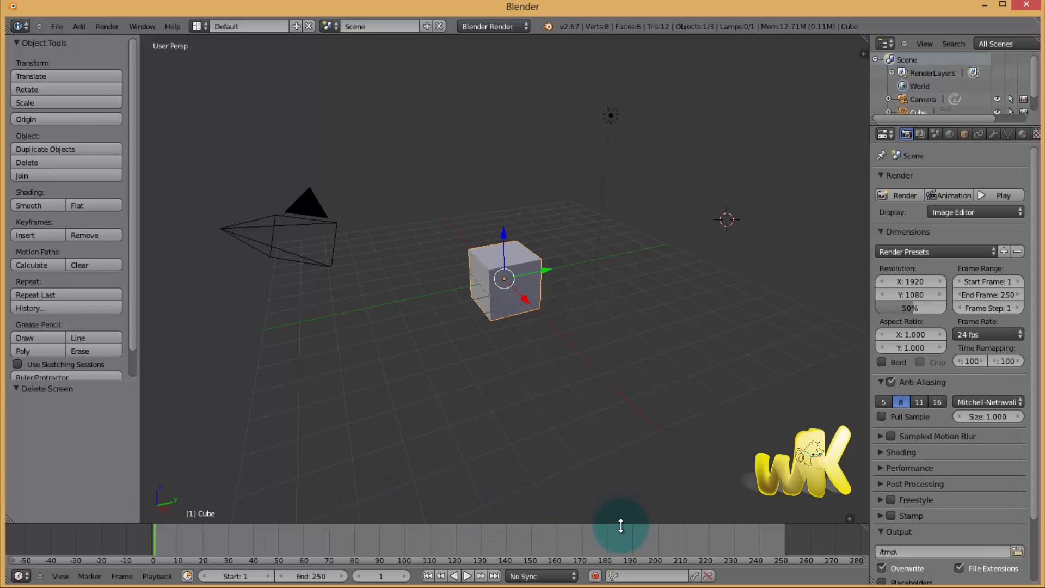
mouse_move(621, 526)
mouse_down()
mouse_move(619, 511)
mouse_move(620, 522)
mouse_up()
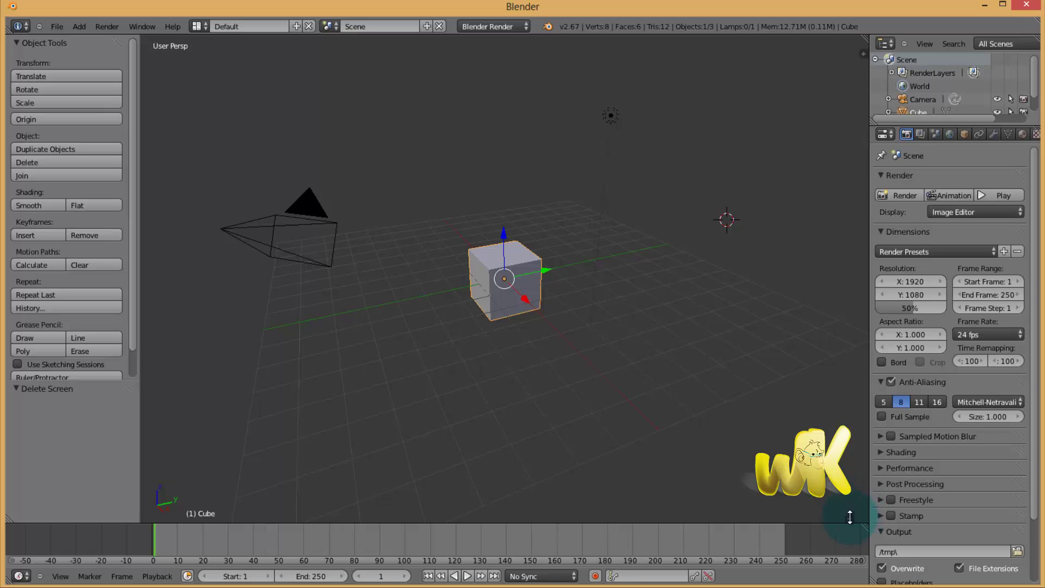
drag(852, 524, 214, 501)
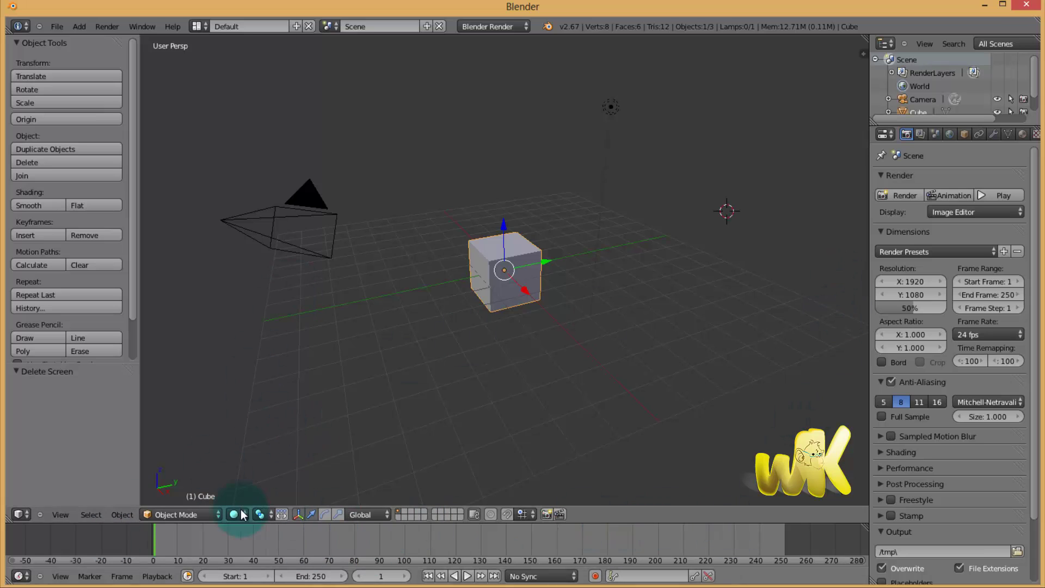
Collapse the pull-down menus in the 3D view's header and expand them again.
click(39, 516)
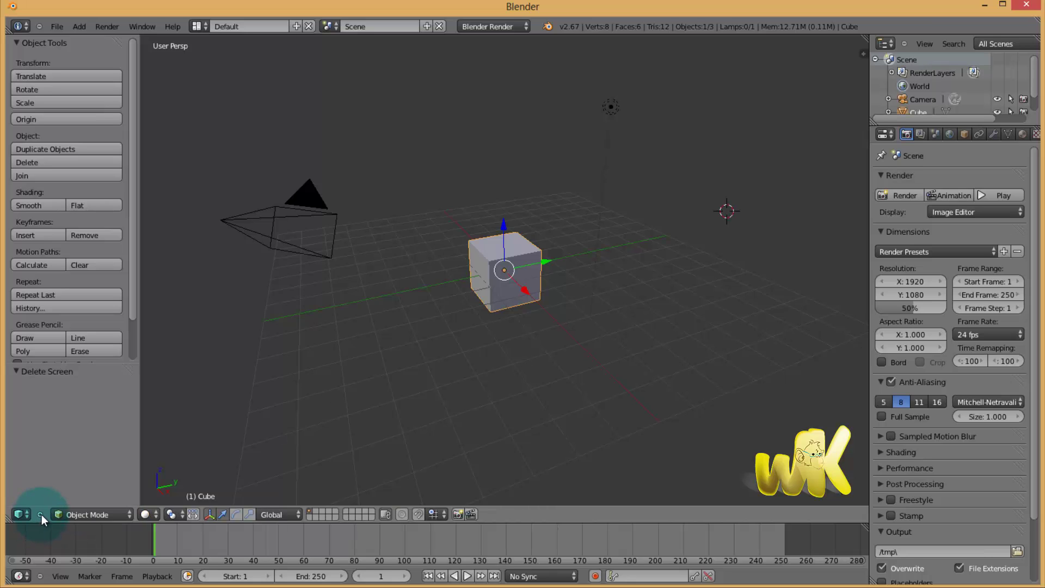
click(42, 515)
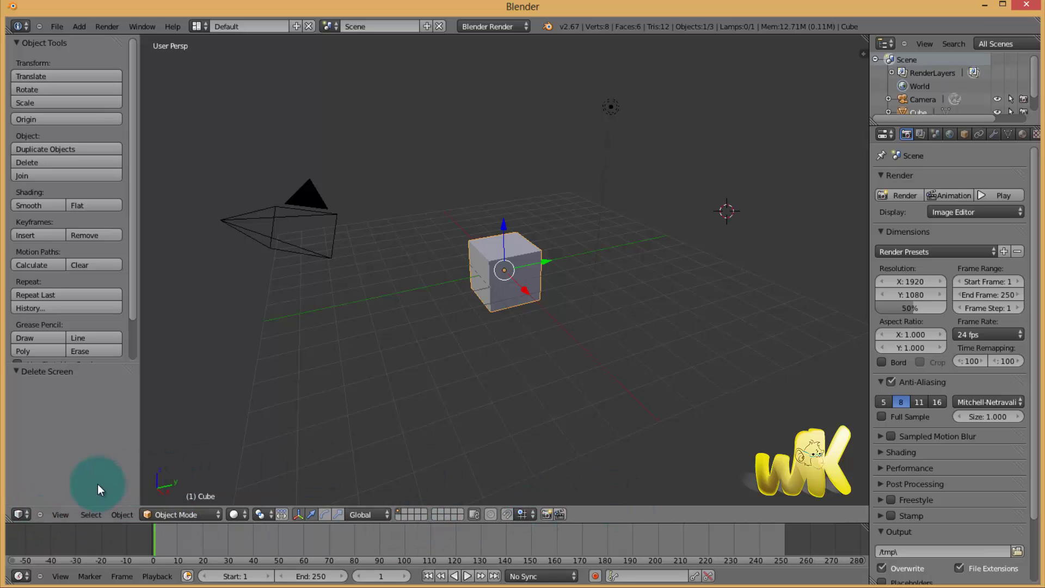
click(43, 515)
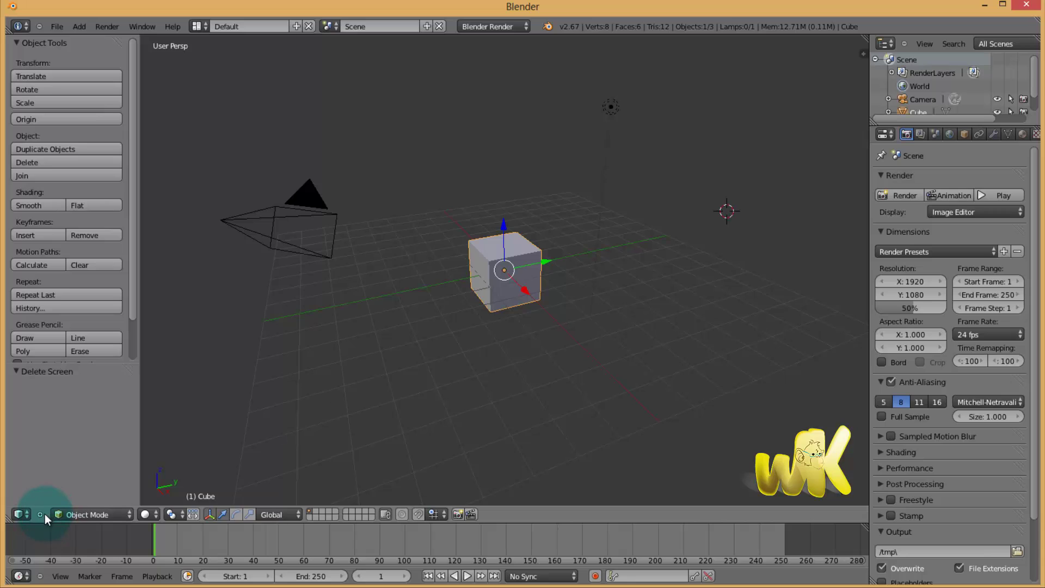
click(38, 515)
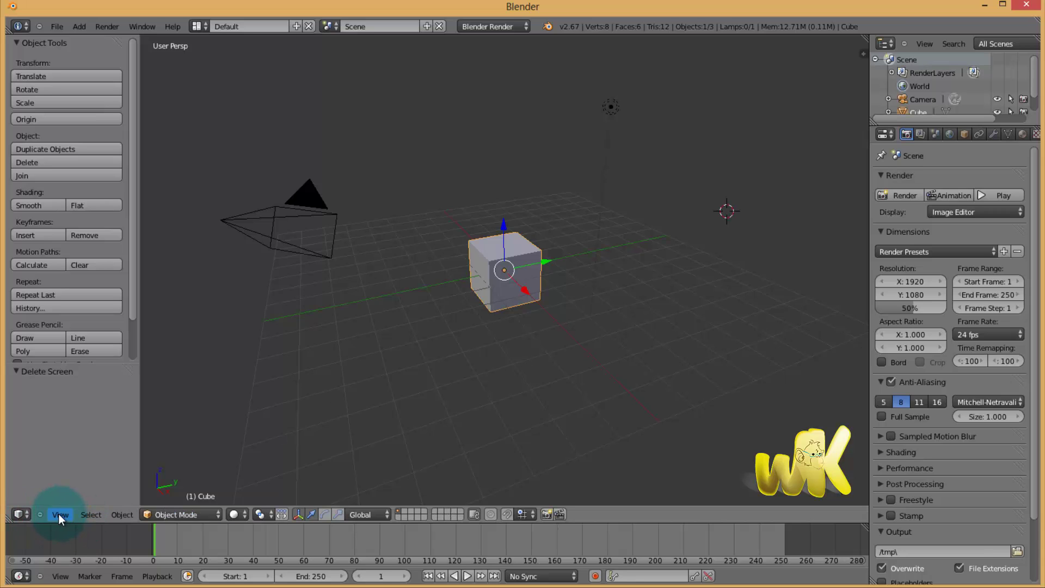
click(58, 514)
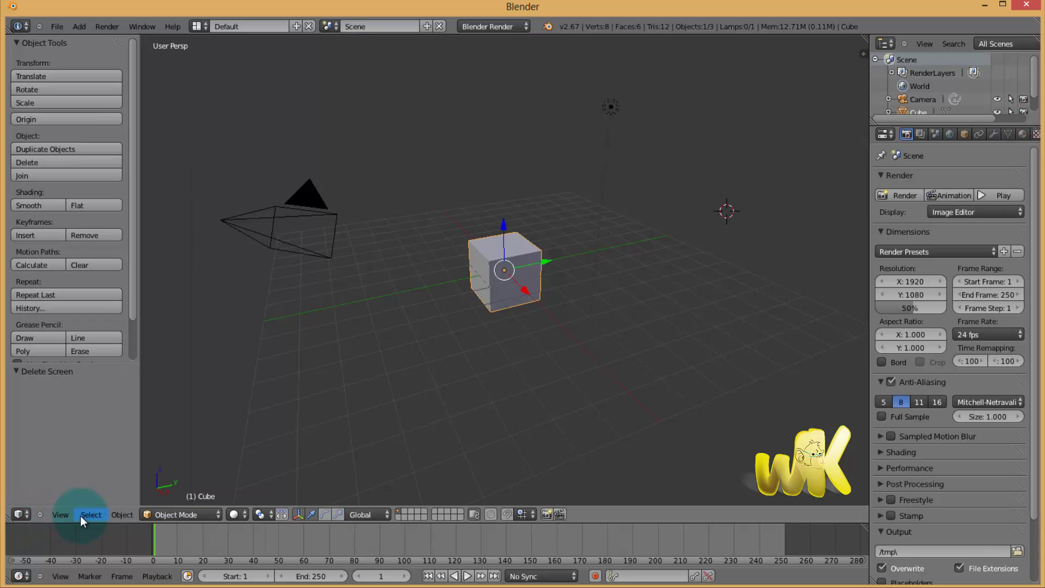
click(38, 515)
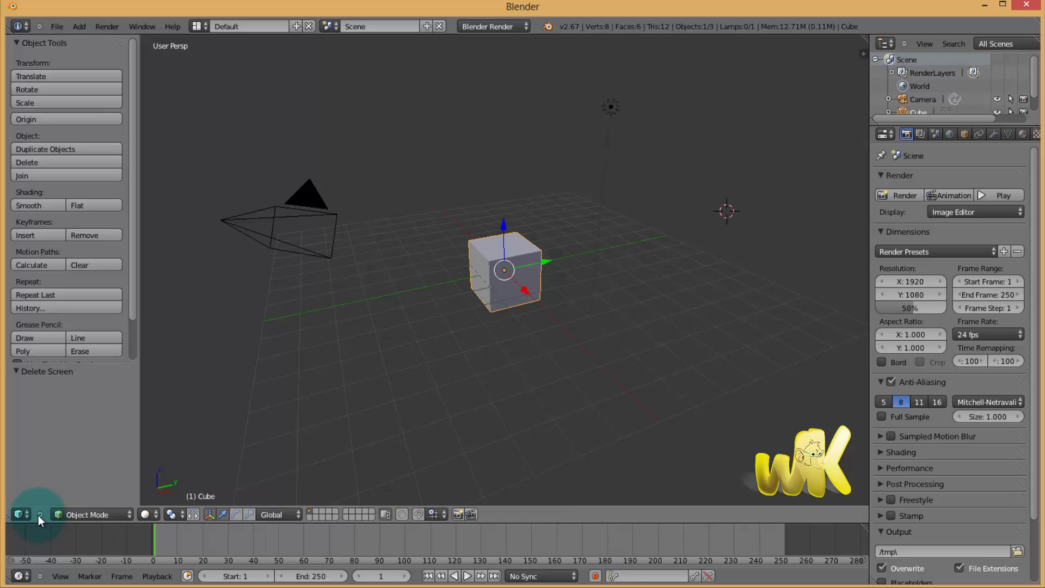
click(38, 515)
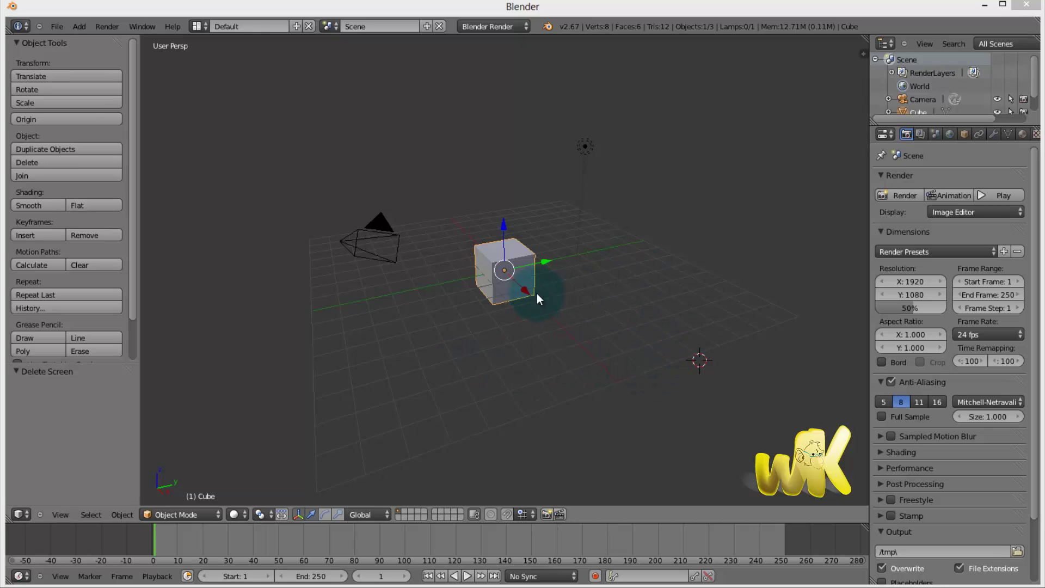
Place the 3D cursor in empty space beside the cube, near the positive end of the green Y axis.
click(633, 262)
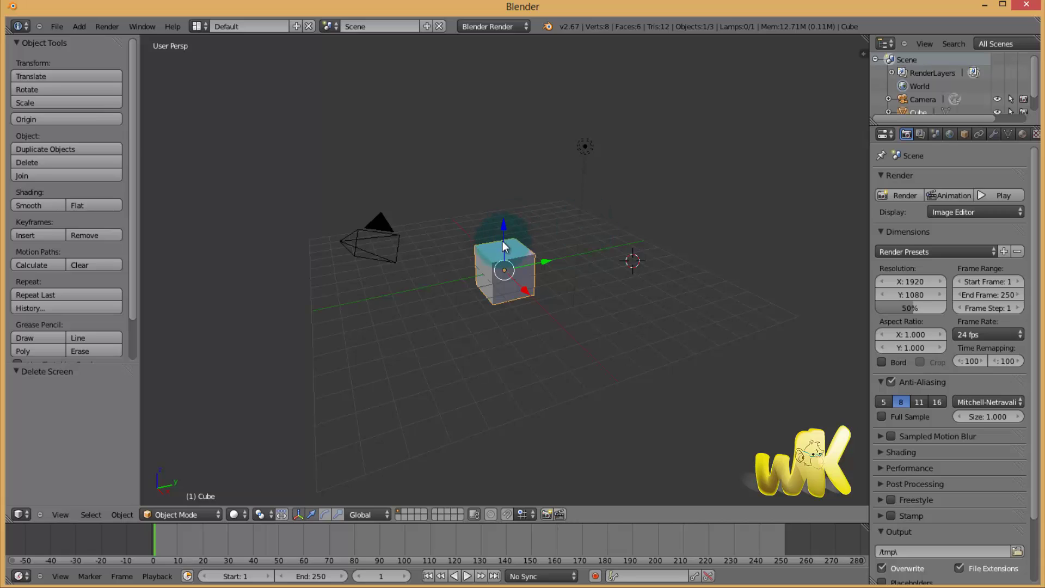
click(513, 264)
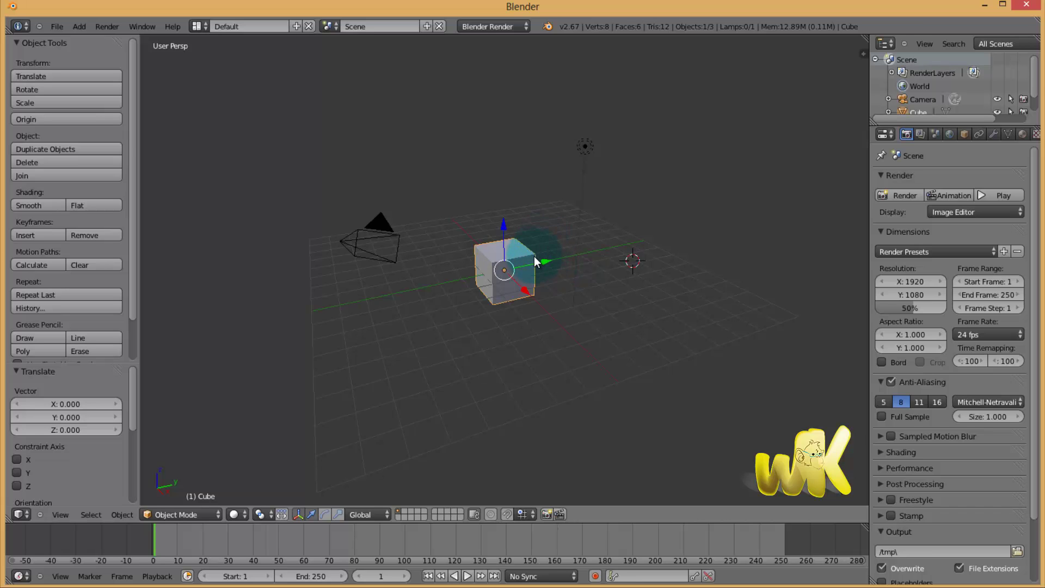
Zoom the 3D view in and out to examine the default cube from near and far.
scroll(534, 259, up, 5)
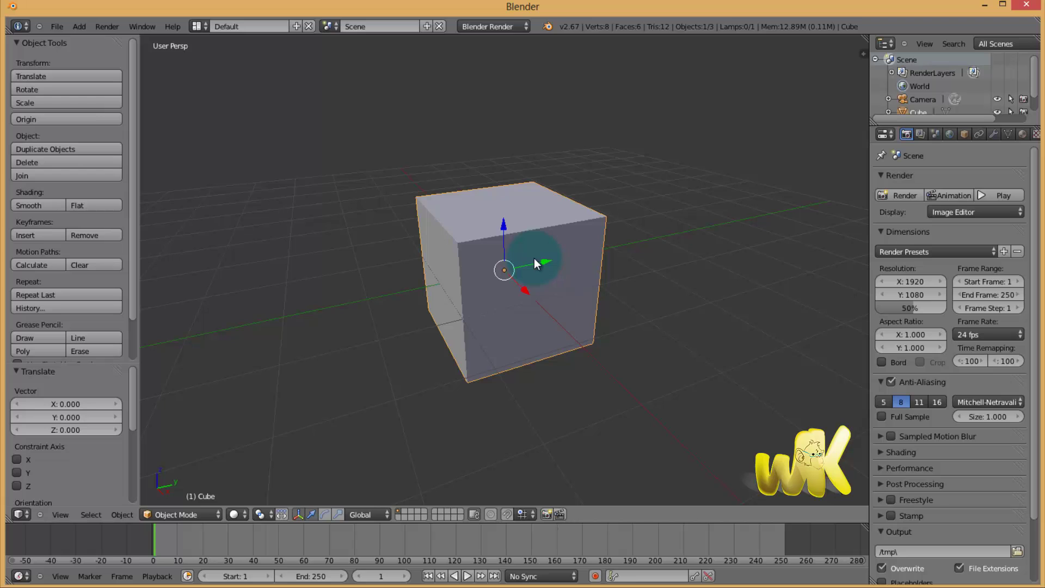
scroll(534, 258, down, 6)
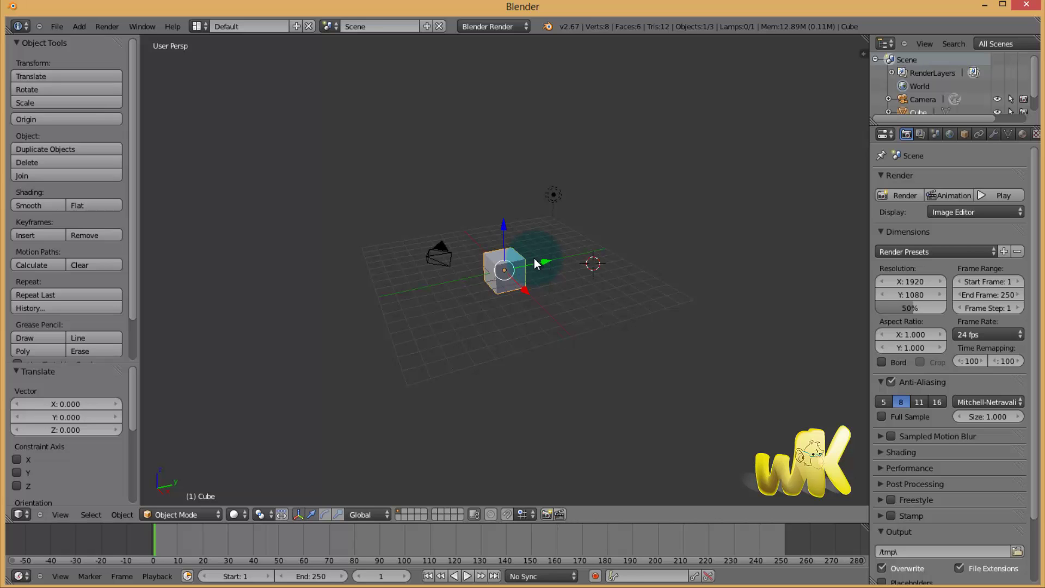
scroll(535, 258, up, 5)
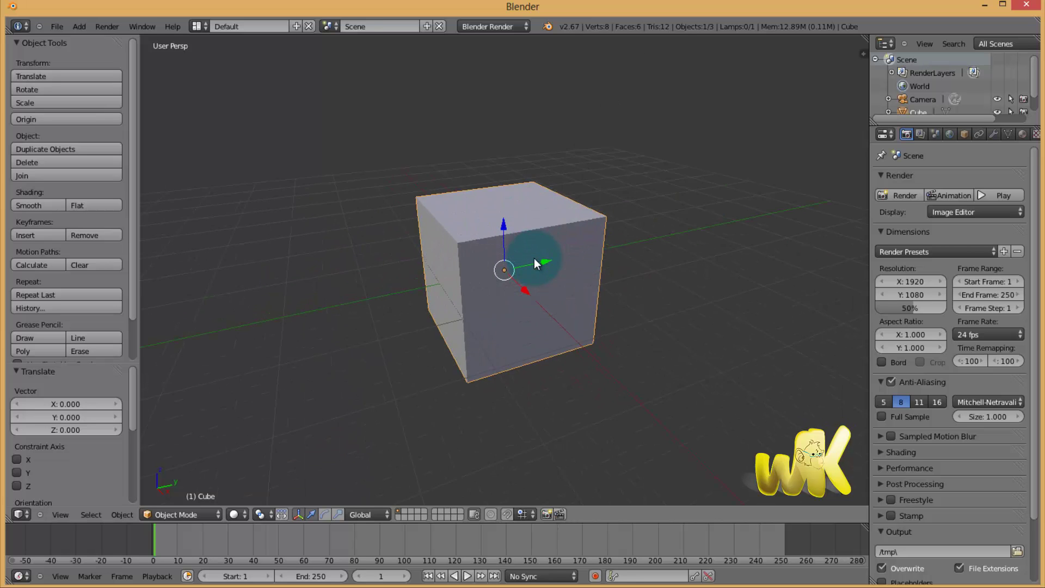
scroll(535, 259, down, 3)
scroll(534, 258, up, 2)
scroll(534, 258, down, 2)
scroll(534, 259, up, 2)
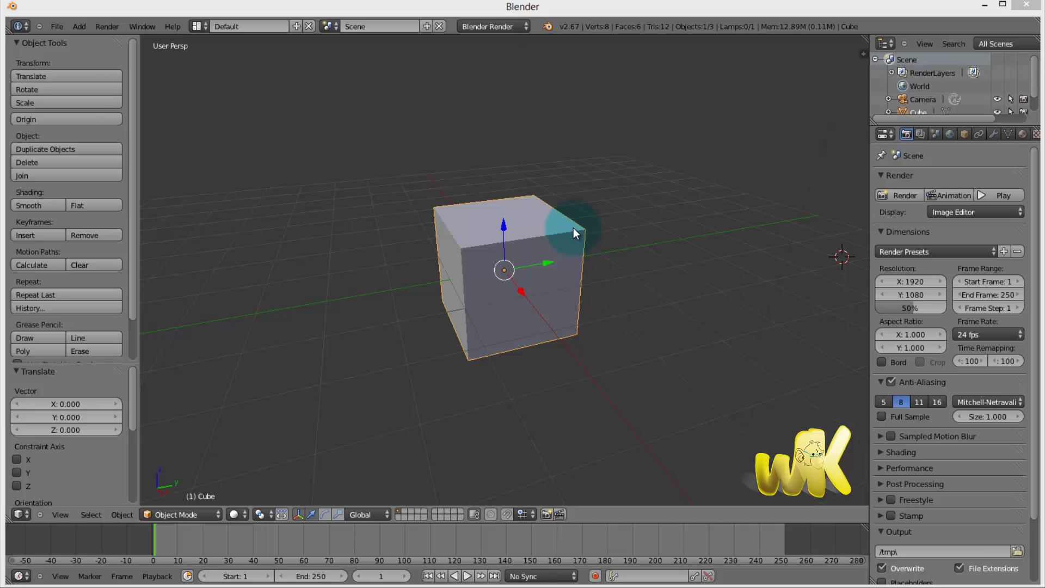
Orbit the 3D view around the cube and vary the zoom to examine its front and side faces.
mouse_move(574, 227)
middle_down()
mouse_move(524, 250)
mouse_move(521, 231)
mouse_move(547, 218)
mouse_move(692, 217)
mouse_move(730, 203)
mouse_move(635, 233)
mouse_move(439, 243)
mouse_move(452, 207)
mouse_move(550, 230)
mouse_move(623, 204)
mouse_move(632, 224)
mouse_move(571, 229)
middle_up()
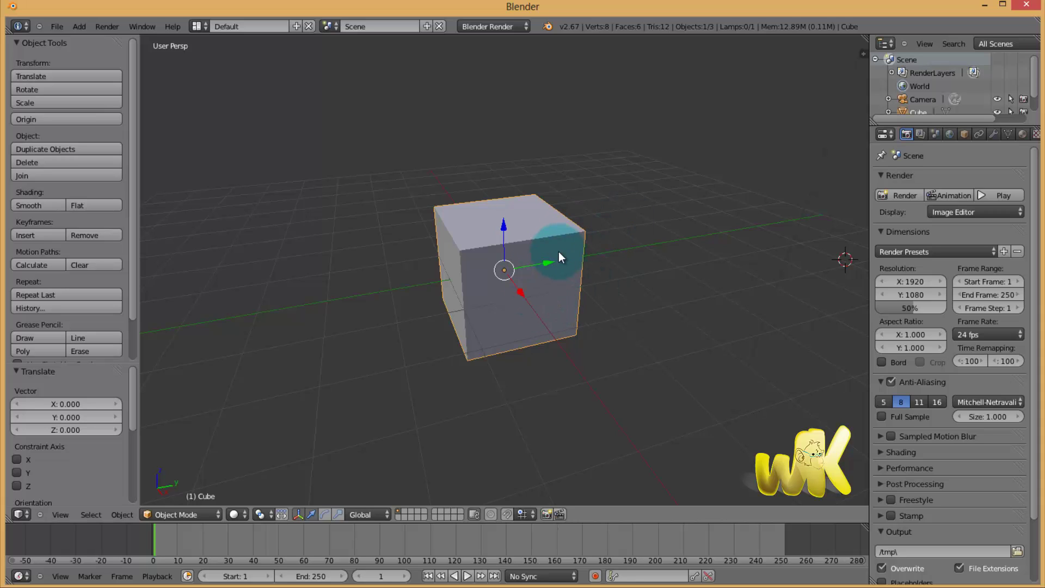
mouse_move(559, 252)
middle_down()
mouse_move(535, 273)
mouse_move(609, 240)
mouse_move(551, 278)
mouse_move(577, 256)
mouse_move(512, 258)
mouse_move(498, 234)
mouse_move(537, 203)
mouse_move(624, 280)
mouse_move(573, 305)
mouse_move(478, 287)
mouse_move(516, 258)
mouse_move(539, 254)
middle_up()
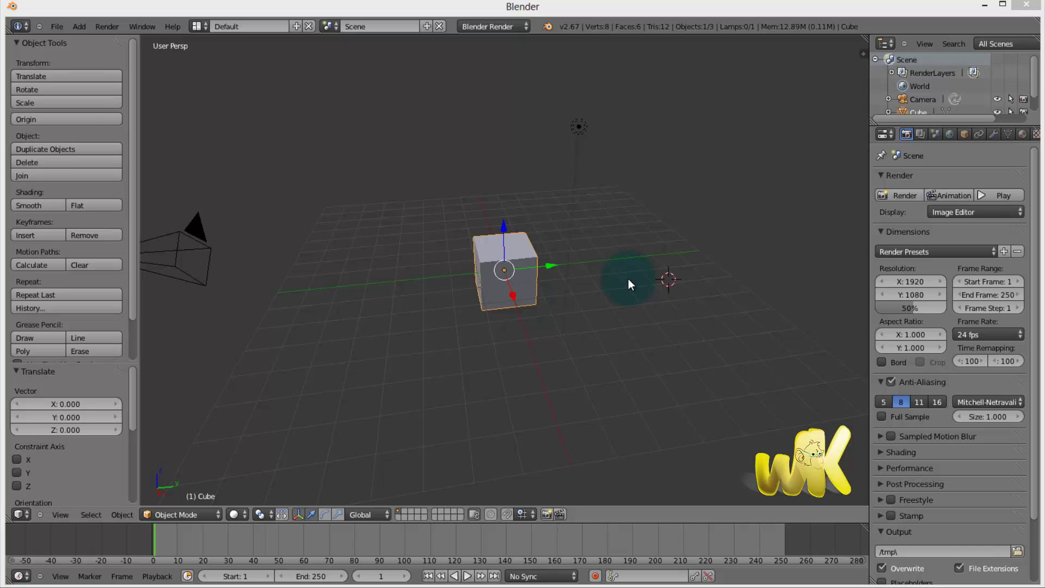
mouse_move(628, 279)
middle_down()
mouse_move(576, 288)
mouse_move(618, 271)
mouse_move(625, 284)
mouse_move(595, 286)
mouse_move(710, 292)
mouse_move(605, 294)
mouse_move(681, 283)
mouse_move(541, 276)
mouse_move(697, 283)
mouse_move(568, 285)
mouse_move(671, 287)
mouse_move(612, 288)
mouse_move(614, 276)
middle_up()
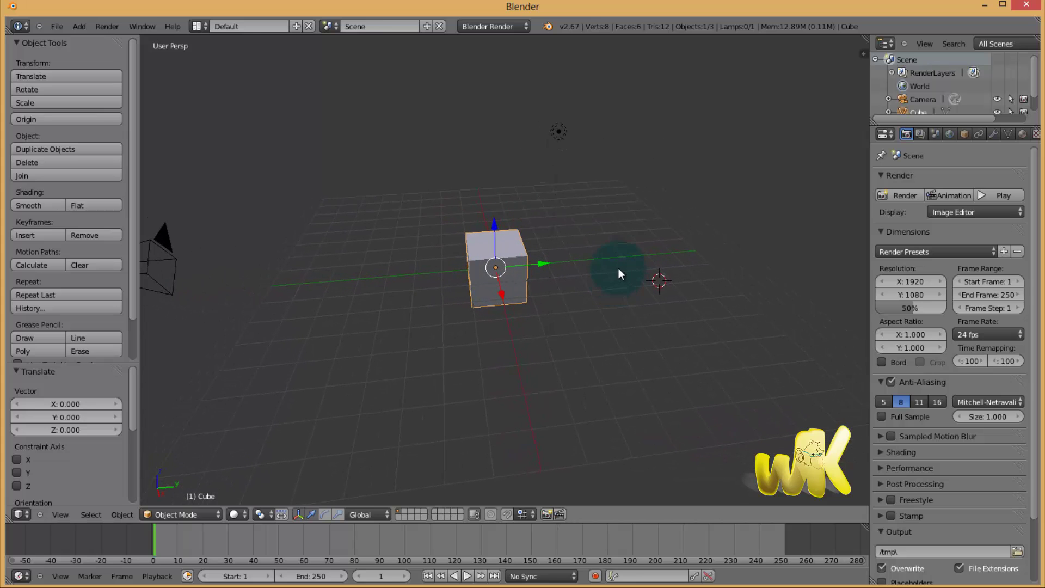
scroll(495, 284, up, 6)
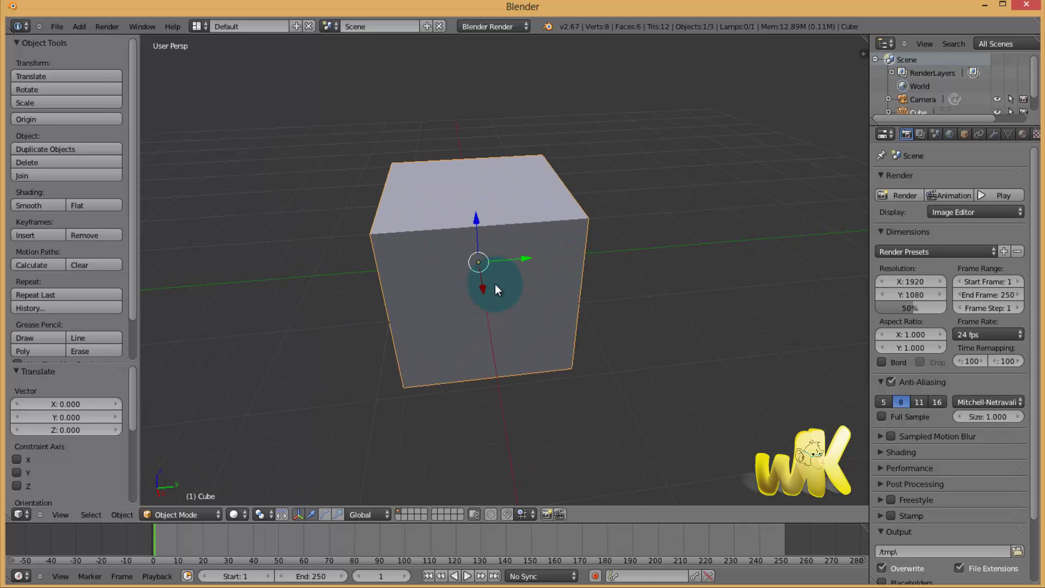
scroll(495, 283, down, 6)
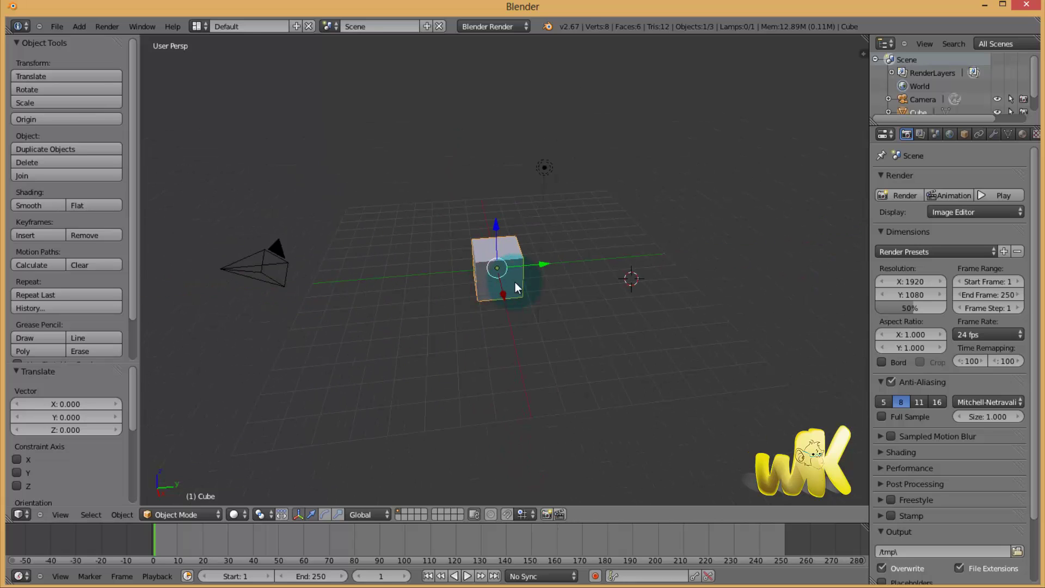
scroll(525, 272, up, 5)
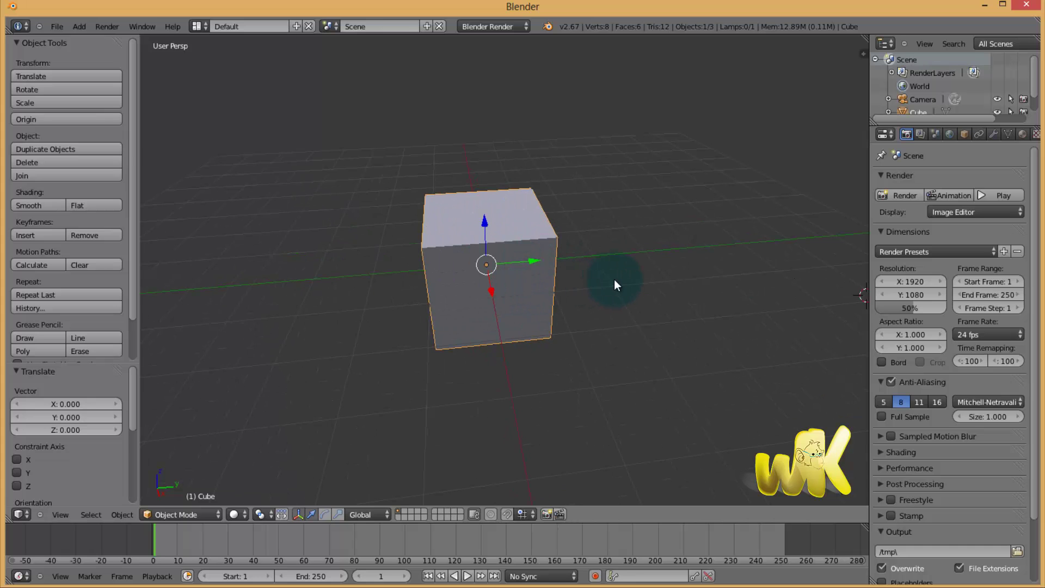
middle_drag(617, 280, 648, 279)
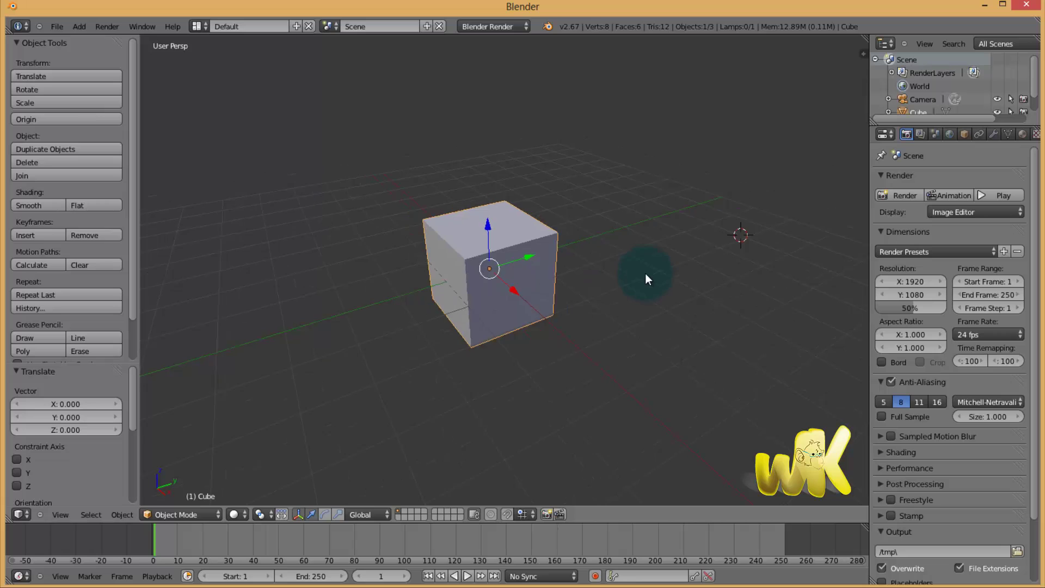
scroll(646, 274, down, 3)
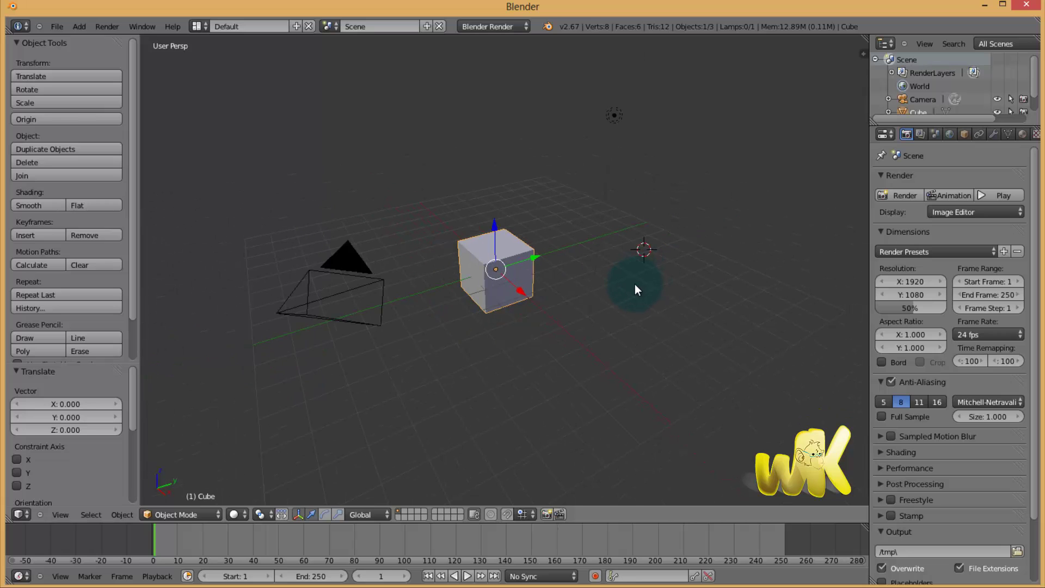
middle_drag(648, 279, 616, 286)
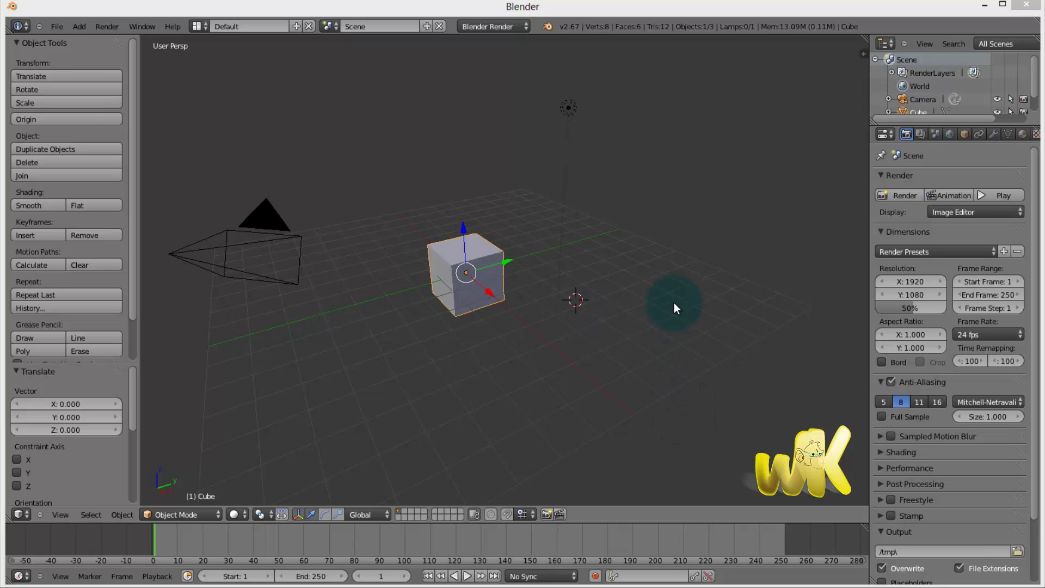
Pan and orbit the 3D view towards the cube's adjacent side and inspect it at several zoom levels.
middle_drag(663, 253, 638, 244)
scroll(504, 280, up, 5)
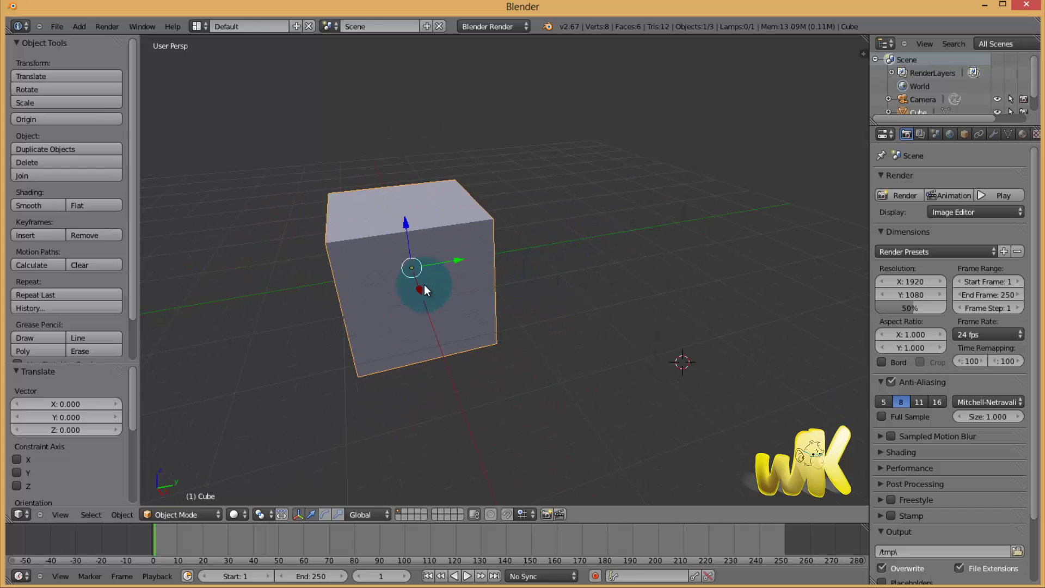
middle_drag(423, 285, 558, 256)
scroll(426, 332, up, 3)
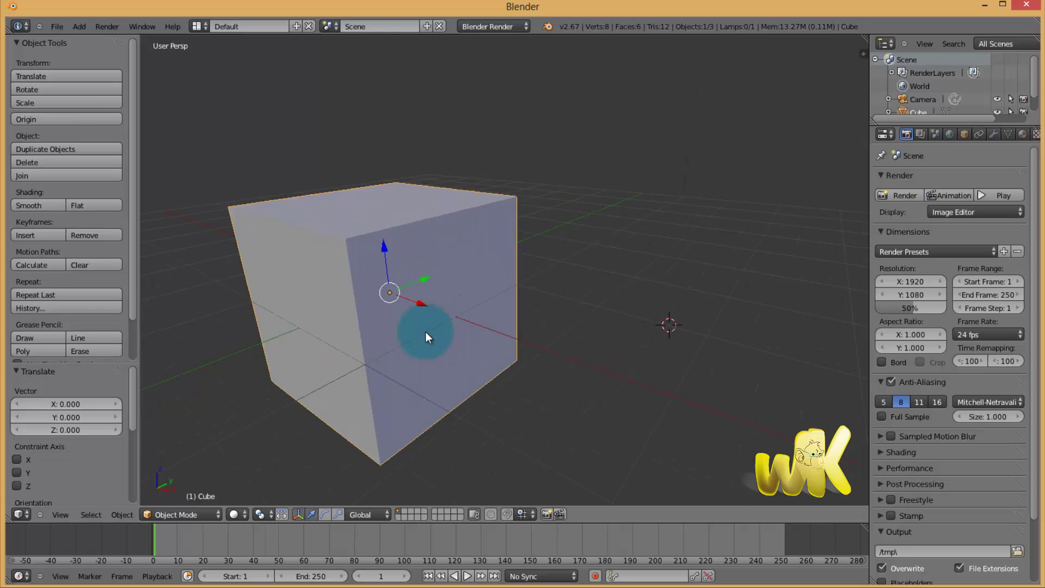
scroll(426, 332, down, 5)
scroll(417, 285, up, 4)
scroll(361, 363, down, 1)
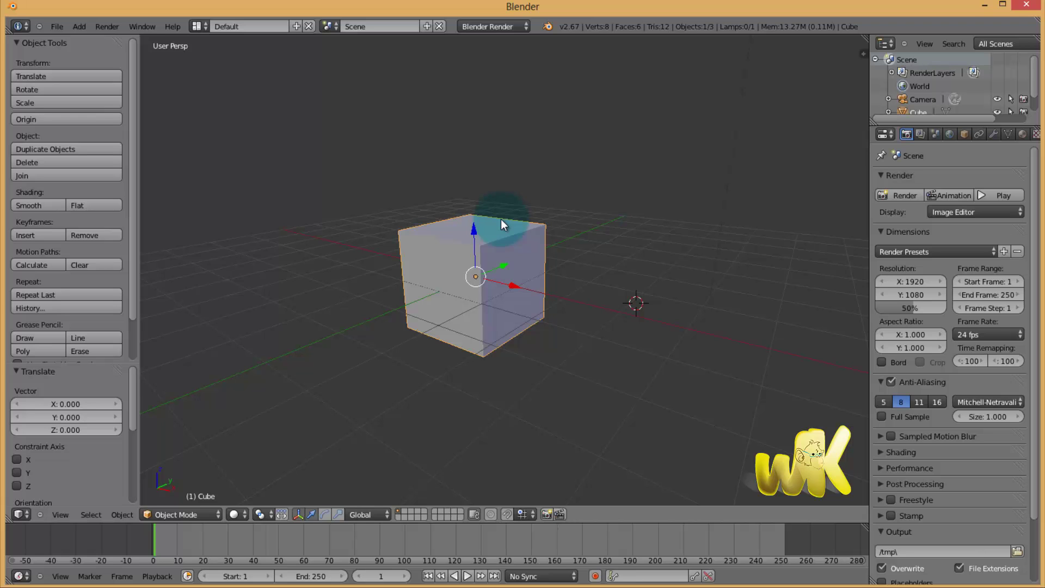
Zoom the 3D view in and out on the default cube, from the whole cube to a close-up of its side face.
ctrl+middle_drag(512, 215, 509, 261)
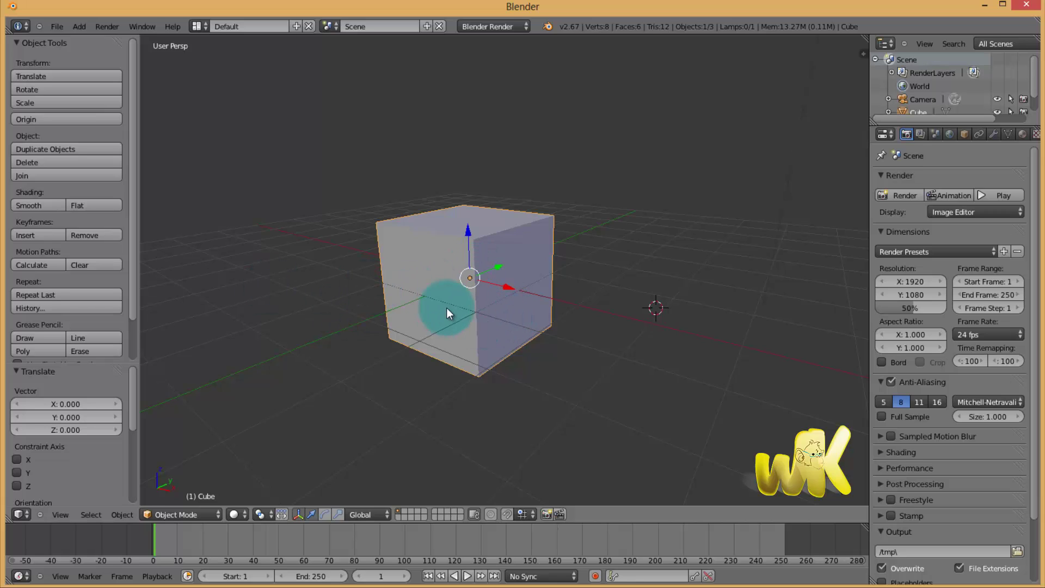
scroll(417, 314, up, 4)
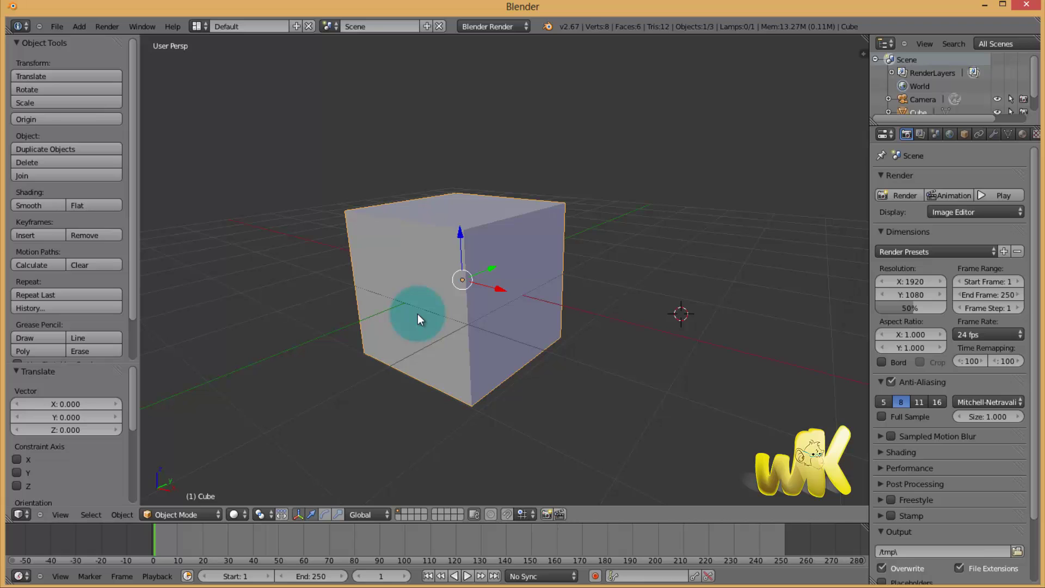
scroll(418, 314, down, 5)
scroll(417, 314, up, 3)
scroll(417, 314, up, 2)
scroll(417, 314, down, 2)
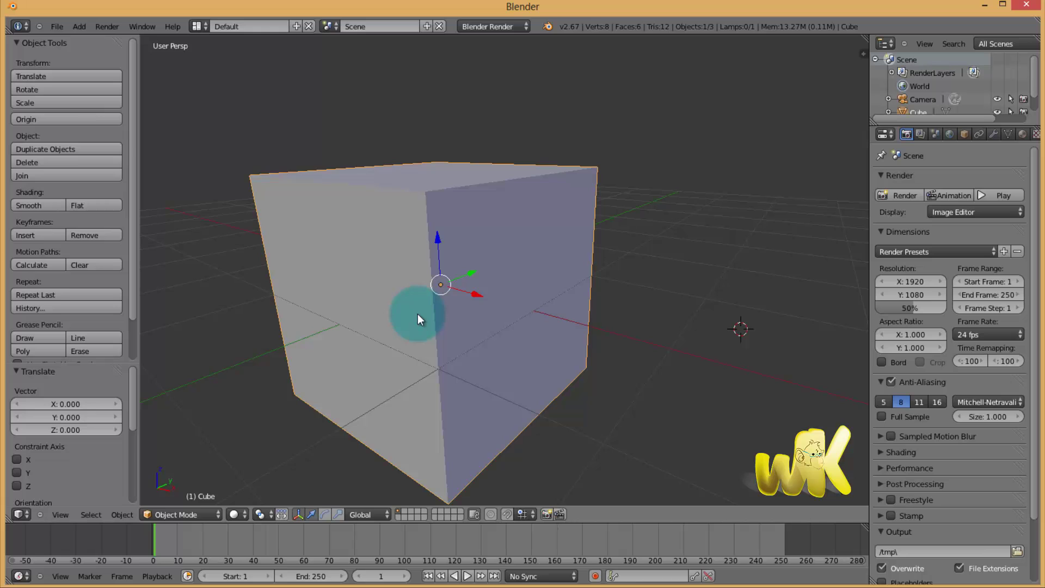
scroll(418, 313, down, 1)
scroll(418, 314, up, 4)
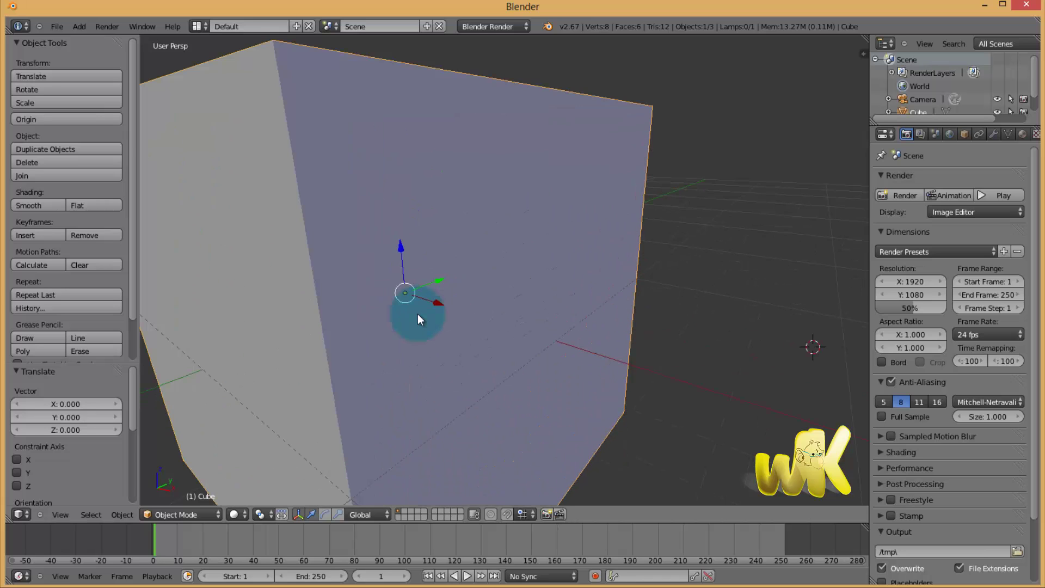
Examine the cube's vertical edge and adjoining faces up close, varying the zoom in small increments.
scroll(419, 315, down, 2)
scroll(418, 315, up, 1)
scroll(418, 315, down, 1)
scroll(419, 314, up, 1)
scroll(418, 315, down, 1)
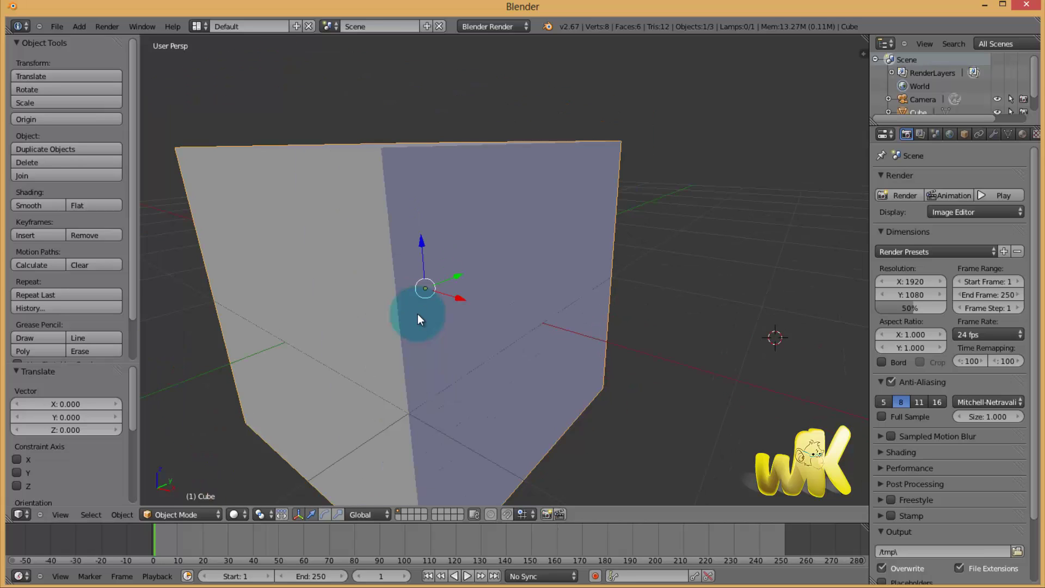
scroll(419, 315, up, 1)
scroll(419, 314, down, 1)
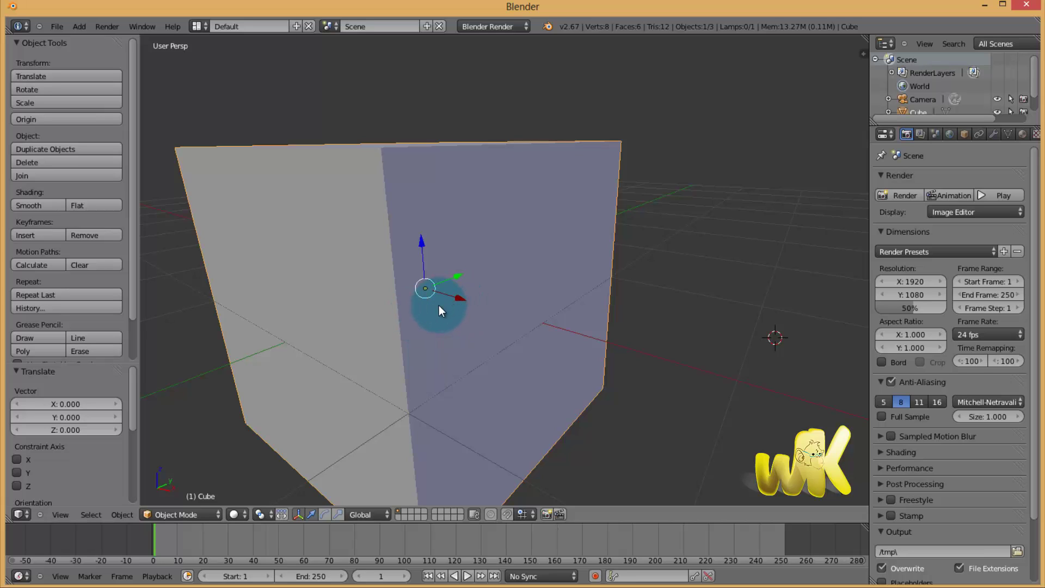
scroll(439, 305, down, 2)
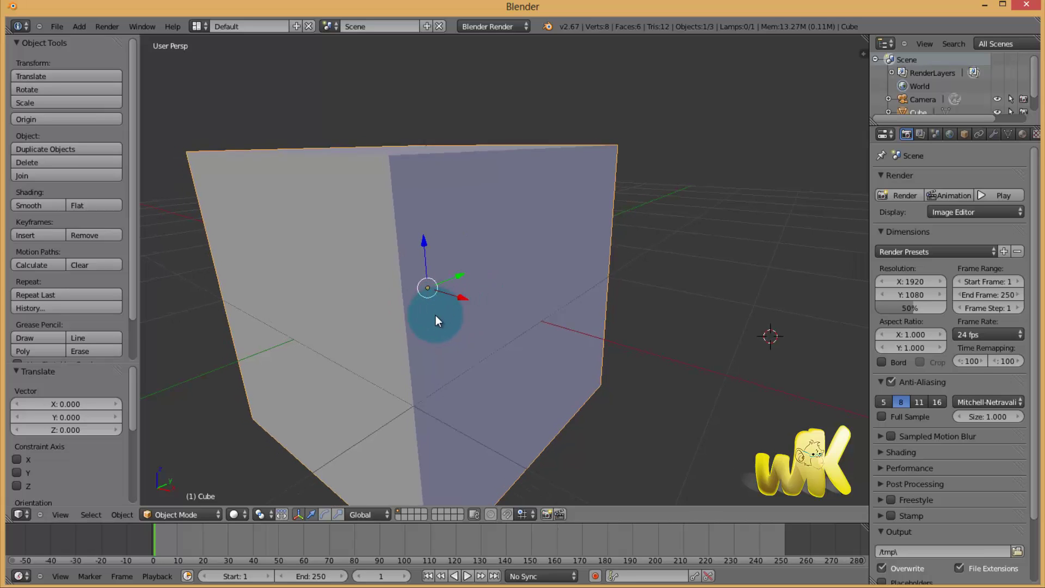
scroll(433, 318, up, 3)
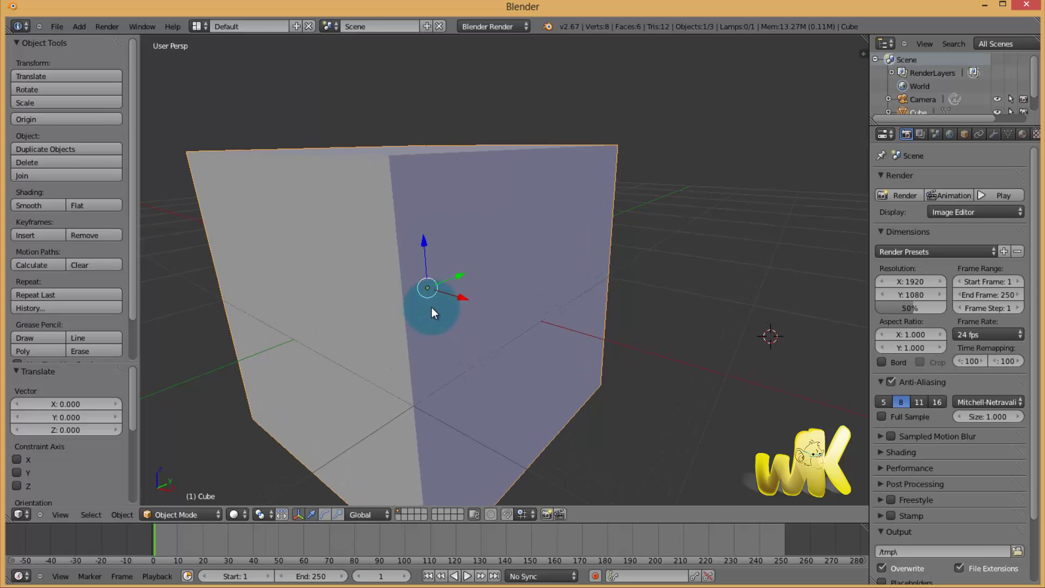
scroll(439, 288, up, 2)
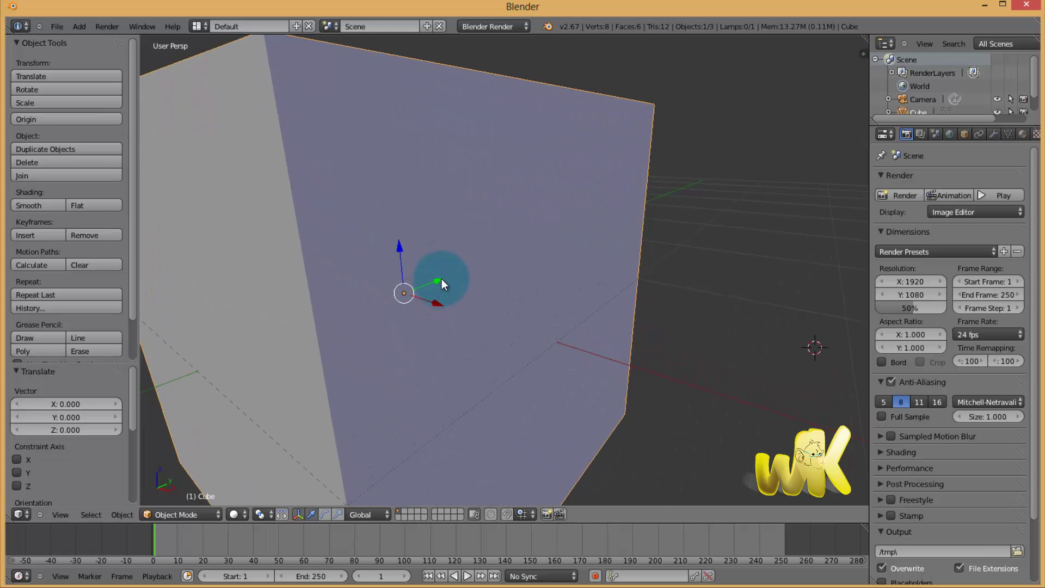
Compare close and distant views of the cube, finishing zoomed out with the whole cube and surrounding grid in view.
middle_drag(442, 278, 457, 298)
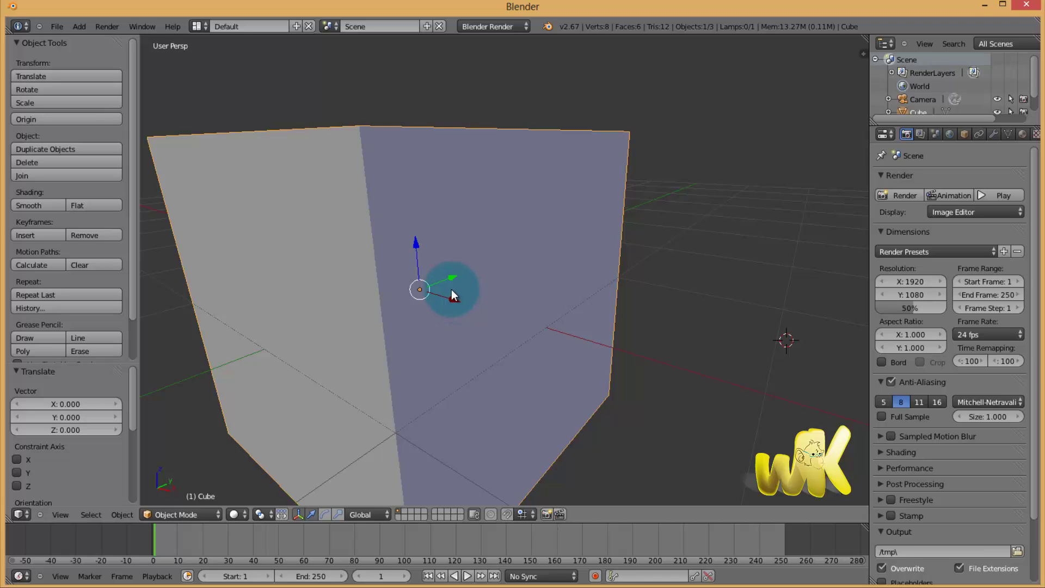
scroll(452, 289, down, 4)
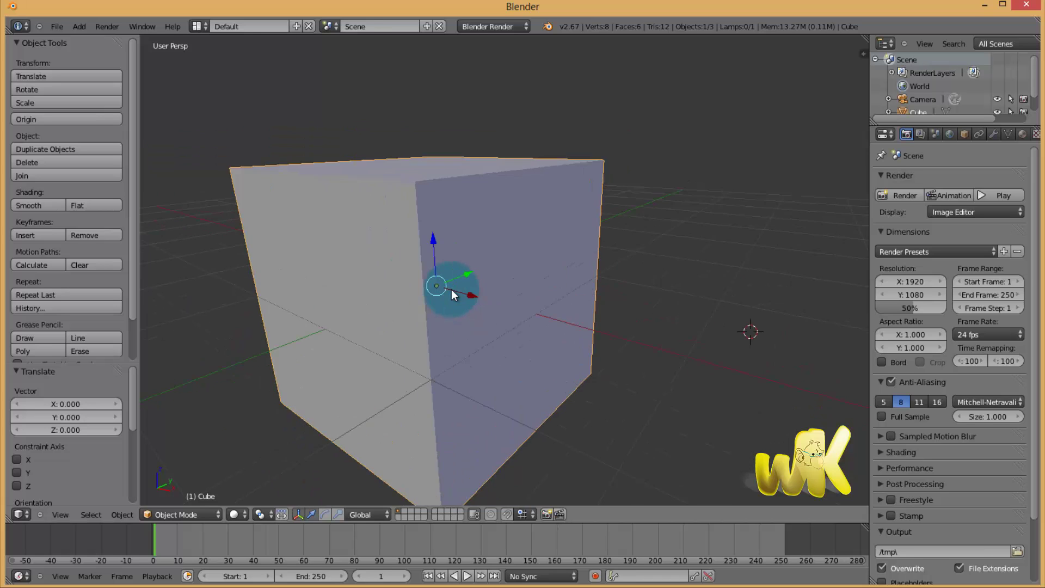
scroll(451, 289, up, 5)
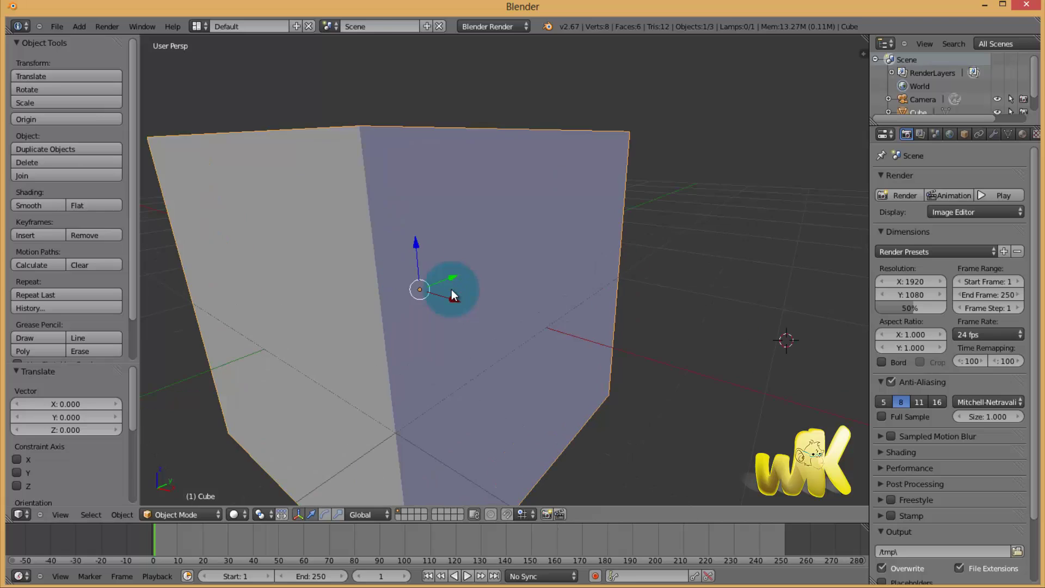
scroll(452, 290, down, 3)
scroll(451, 289, up, 1)
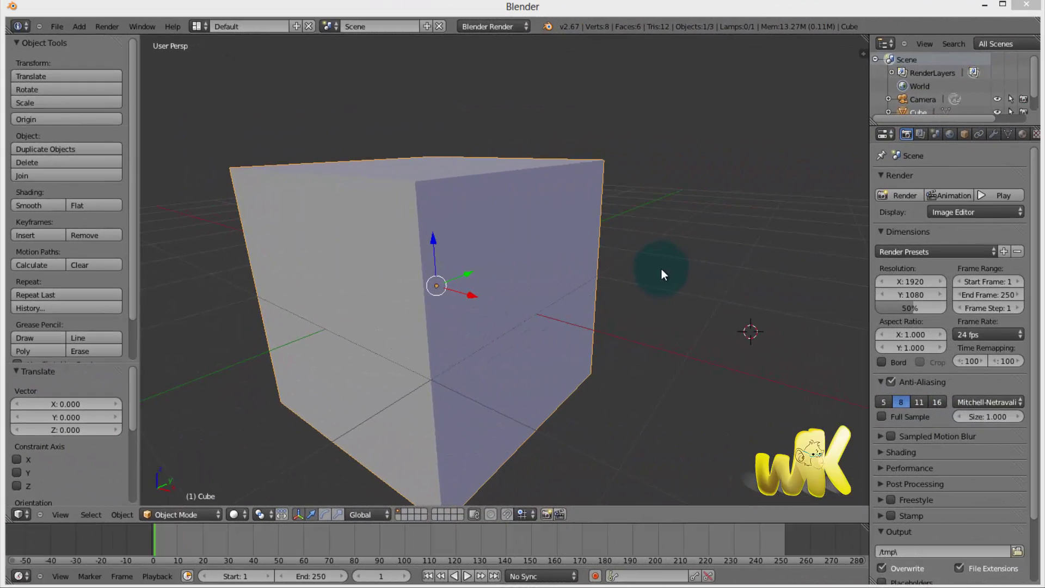
scroll(635, 244, down, 4)
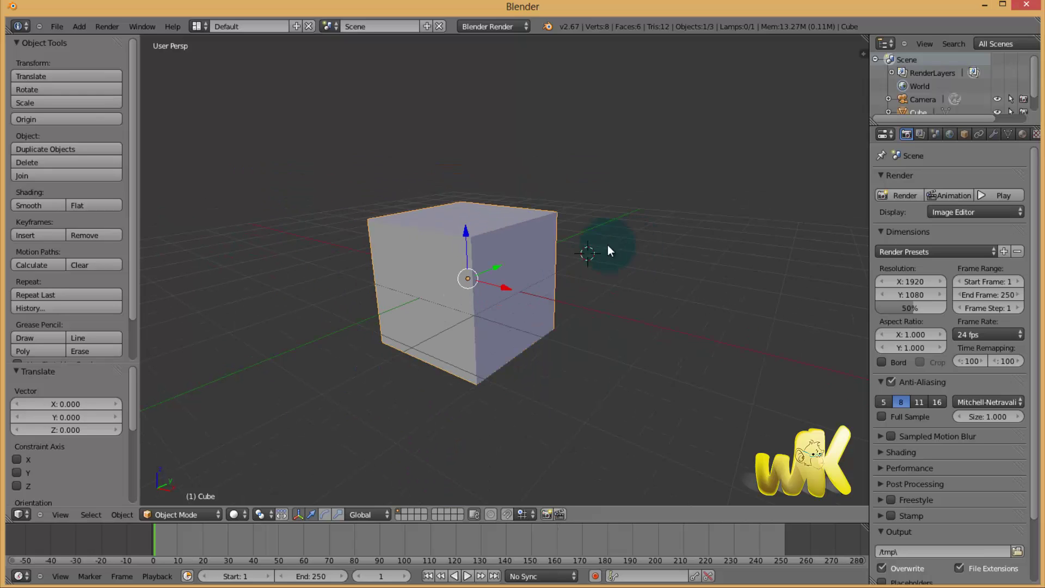
scroll(447, 272, down, 2)
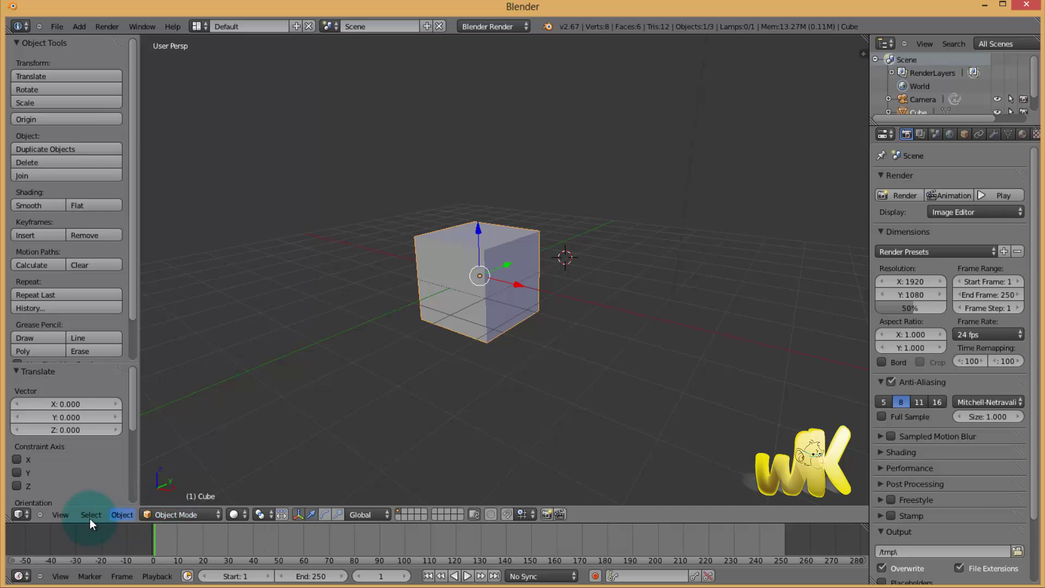
click(58, 514)
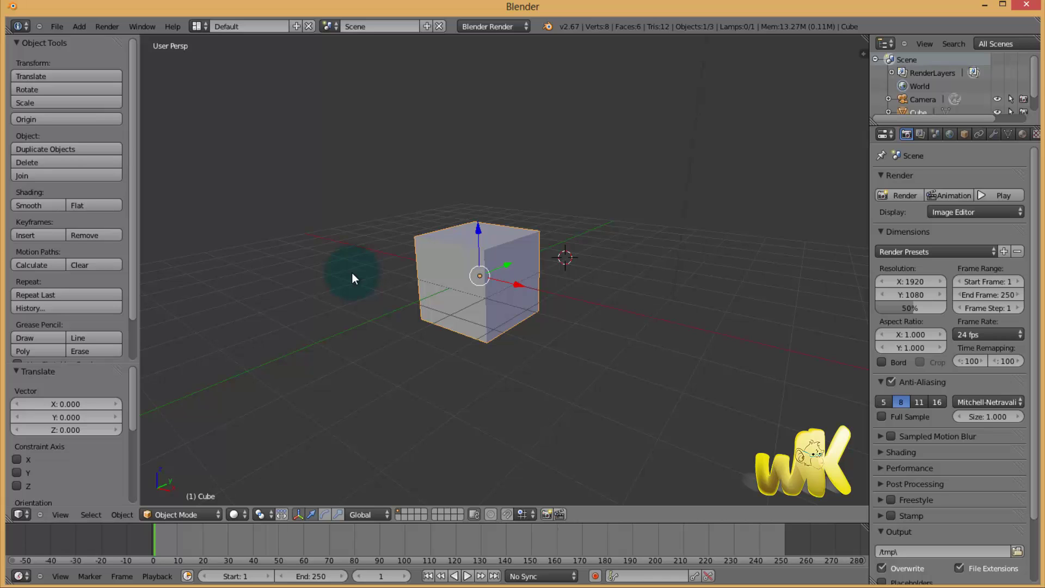
key(ctrl+b)
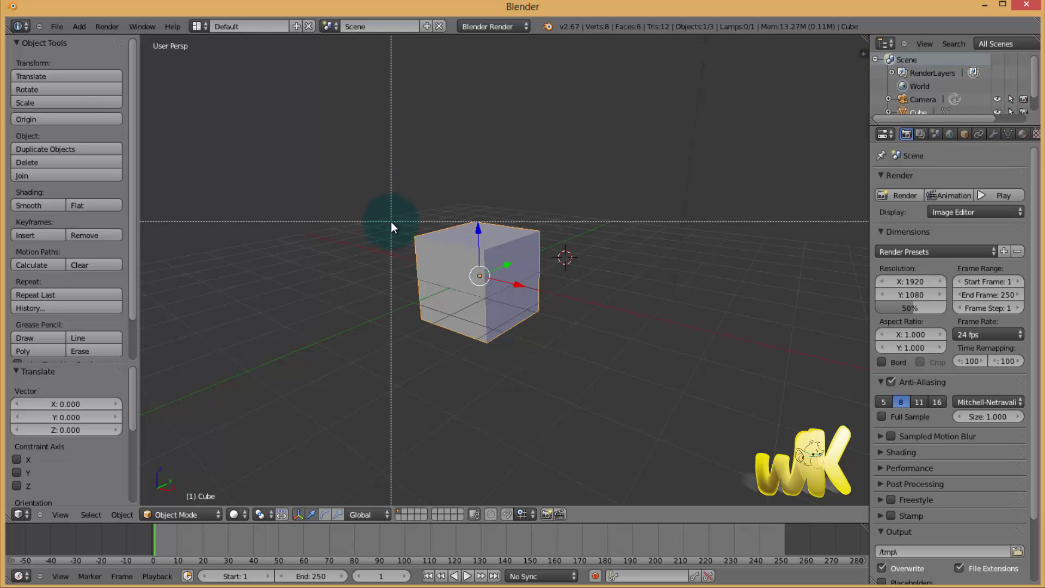
key(Escape)
Use Zoom Border to fill the 3D view with the distant cube, and frame the whole scene with View All.
scroll(435, 258, up, 6)
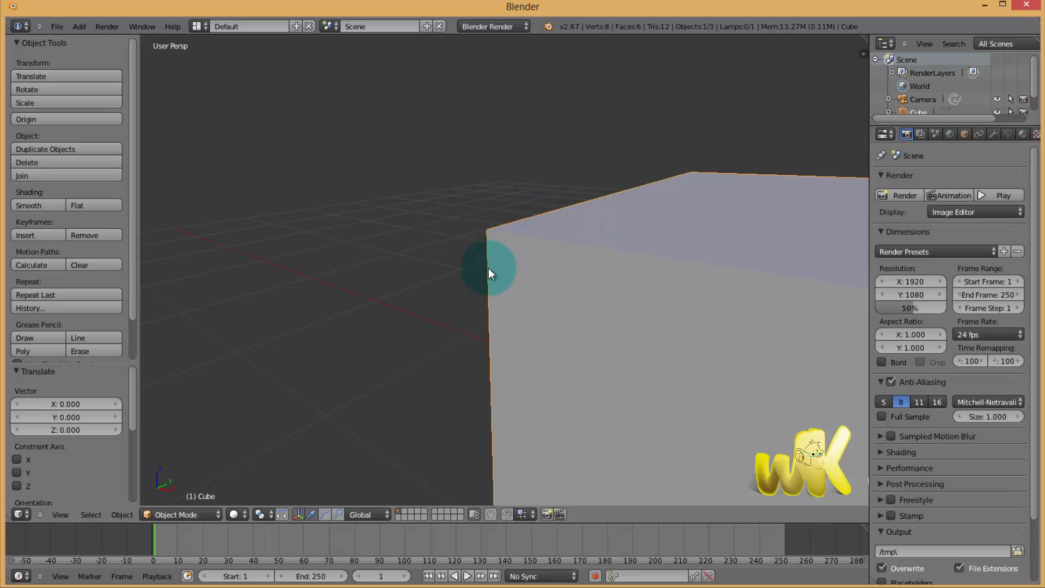
scroll(488, 268, down, 10)
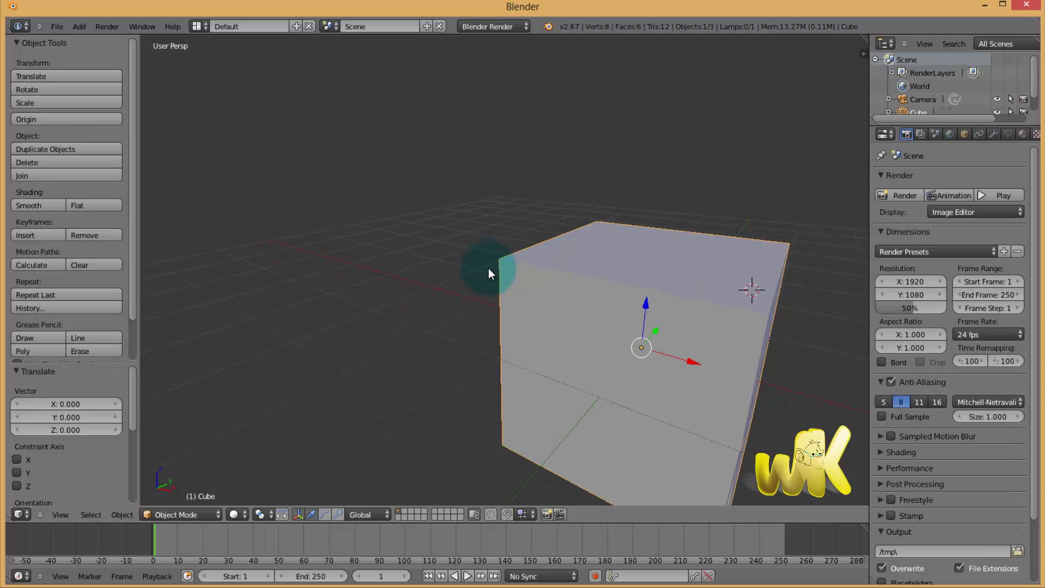
scroll(489, 268, down, 3)
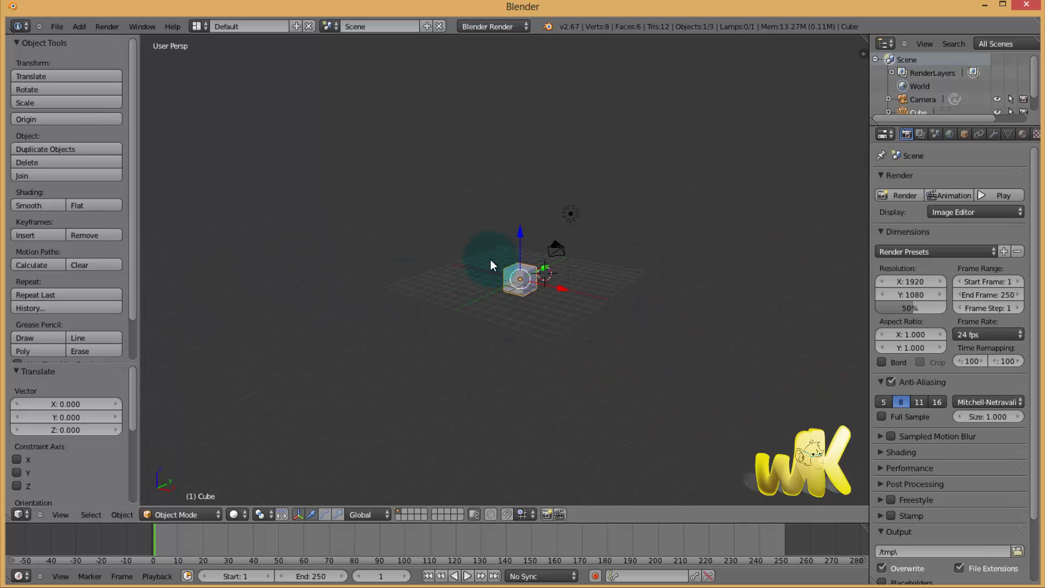
key(b)
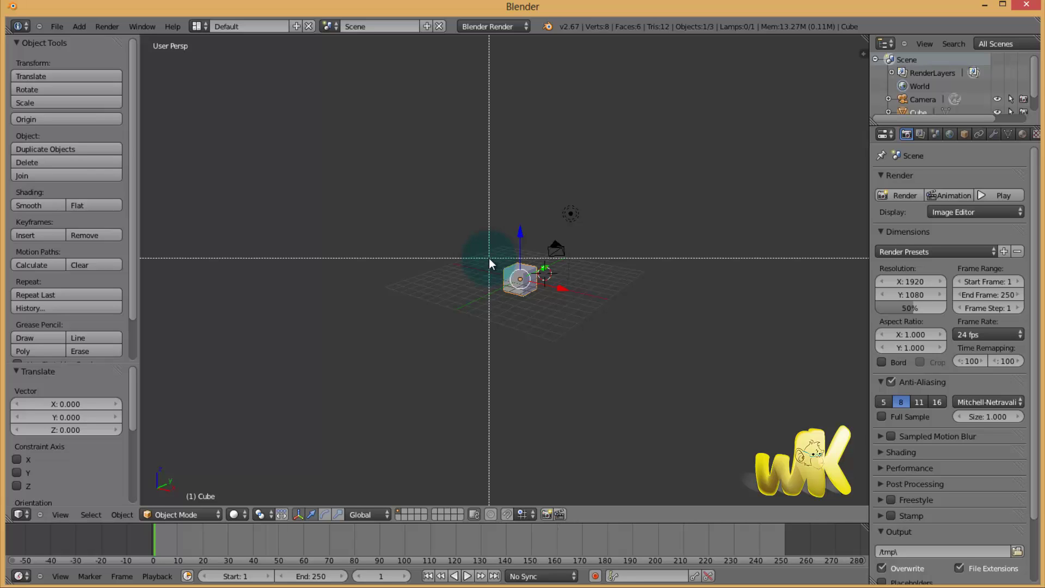
drag(500, 252, 546, 302)
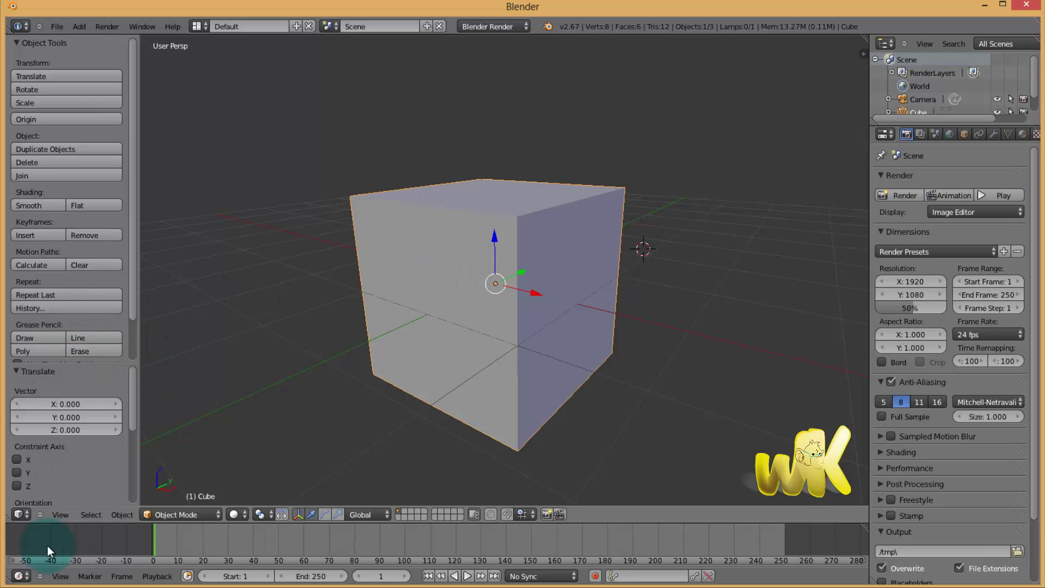
click(62, 515)
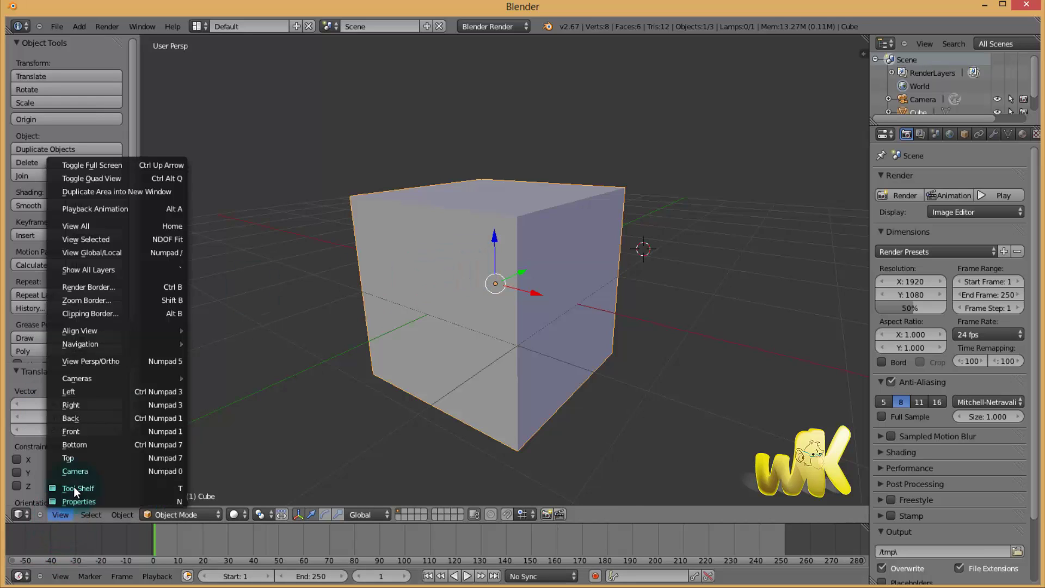
click(97, 229)
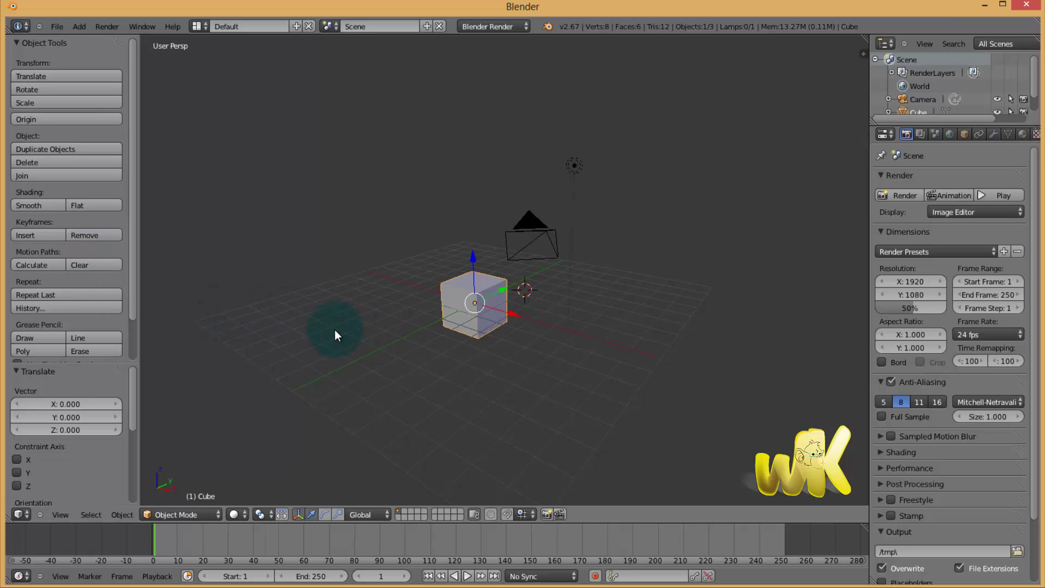
Pan the 3D view away until the scene is out of sight, and bring all objects back into frame with View All.
scroll(380, 269, down, 5)
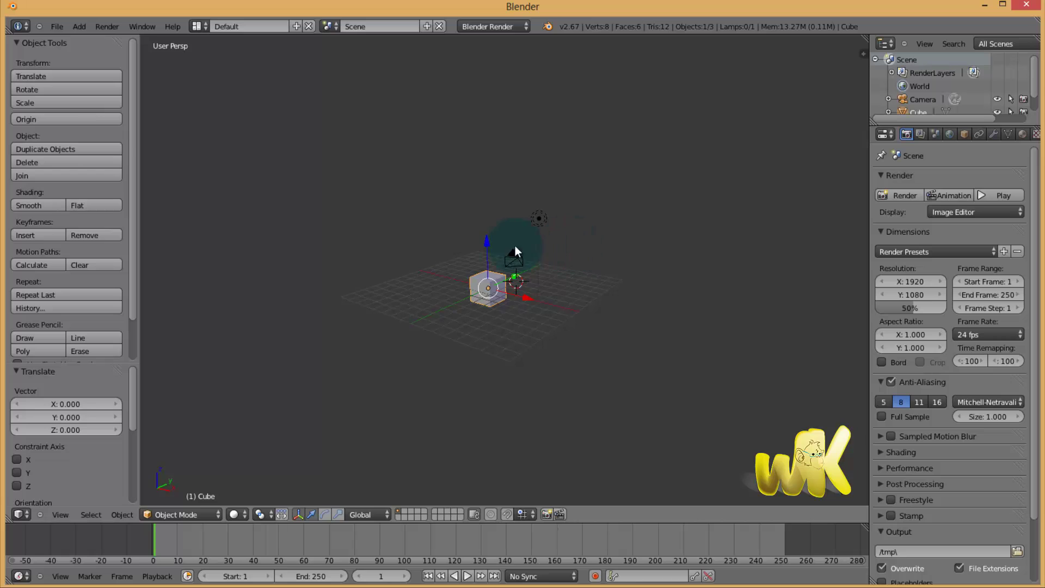
middle_drag(516, 246, 732, 242)
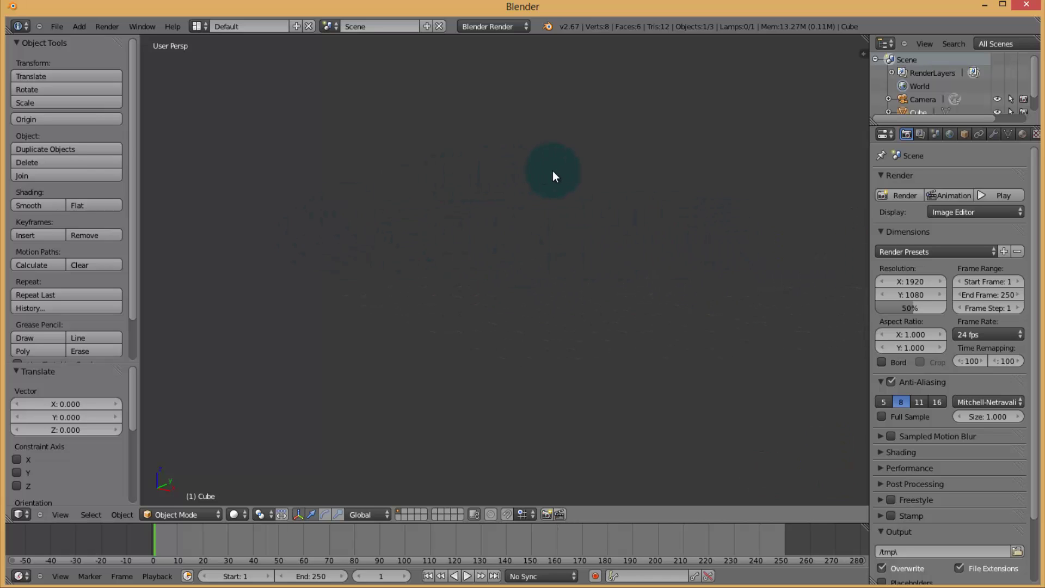
middle_drag(553, 171, 492, 277)
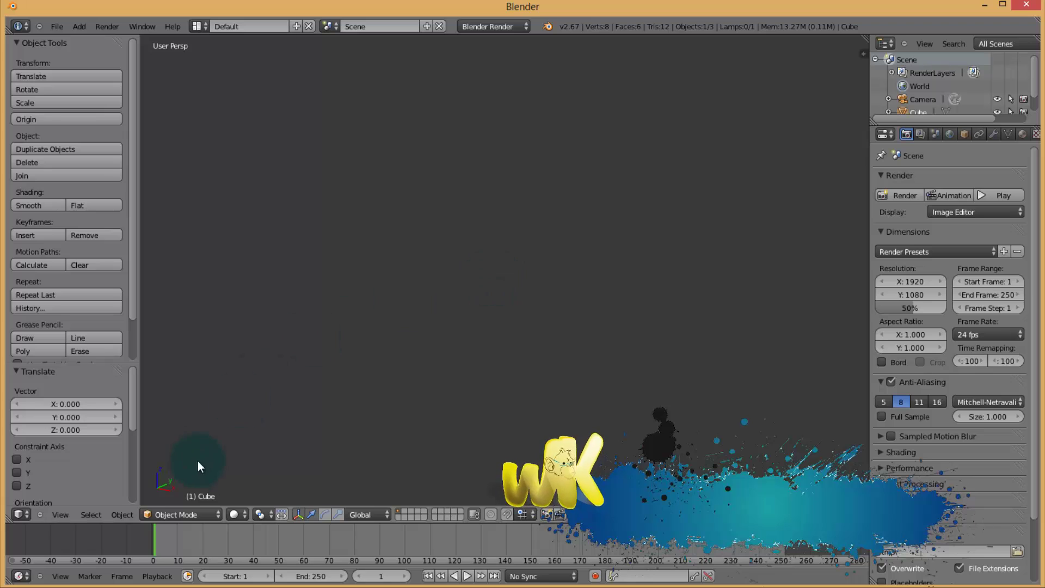
click(61, 515)
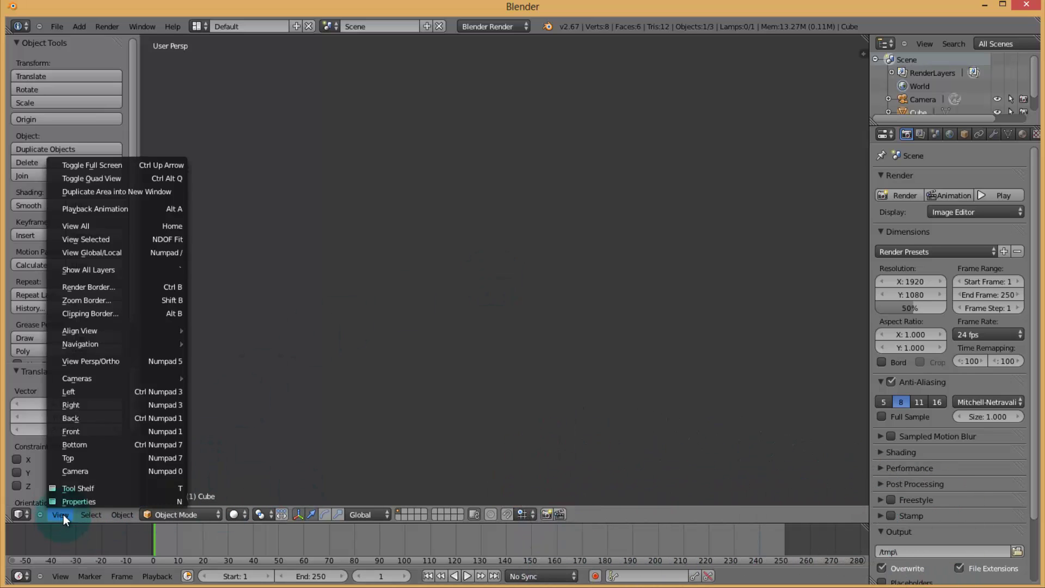
click(85, 226)
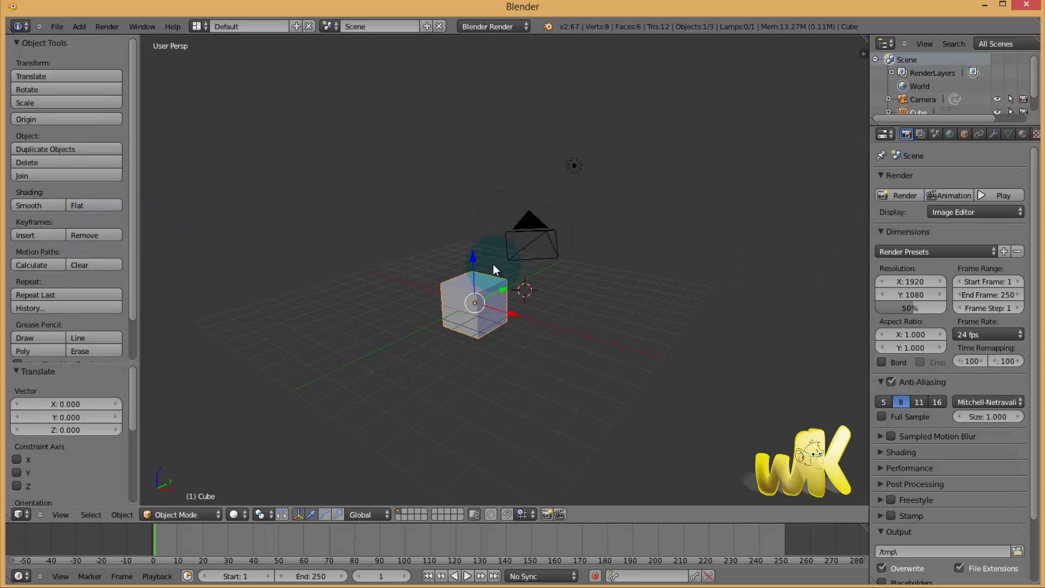